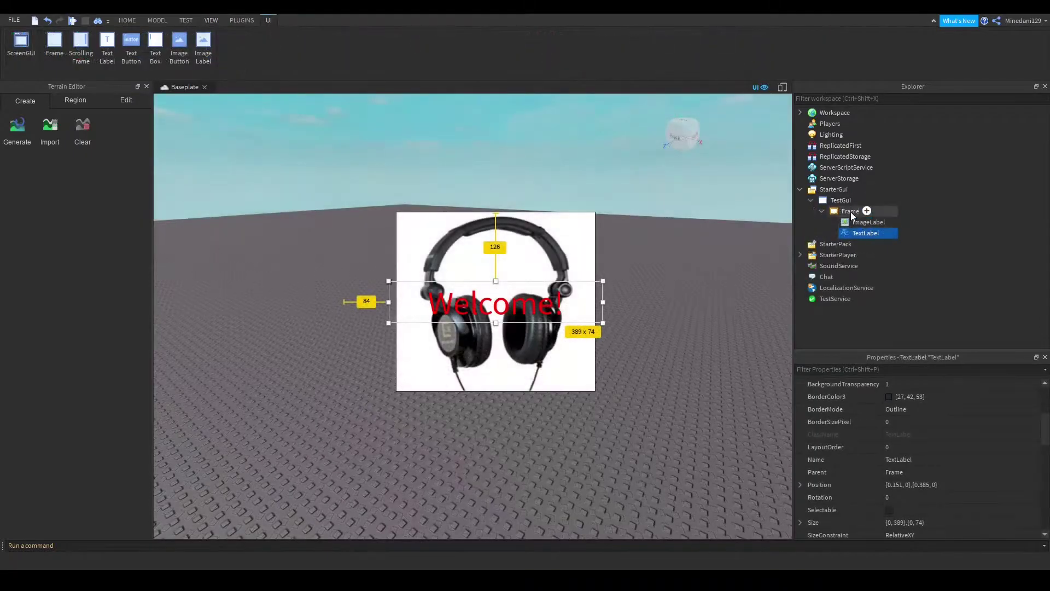
# Review the existing Frame, TextLabel and ImageLabel in Explorer, then select TestGui.
pyautogui.click(850, 211)
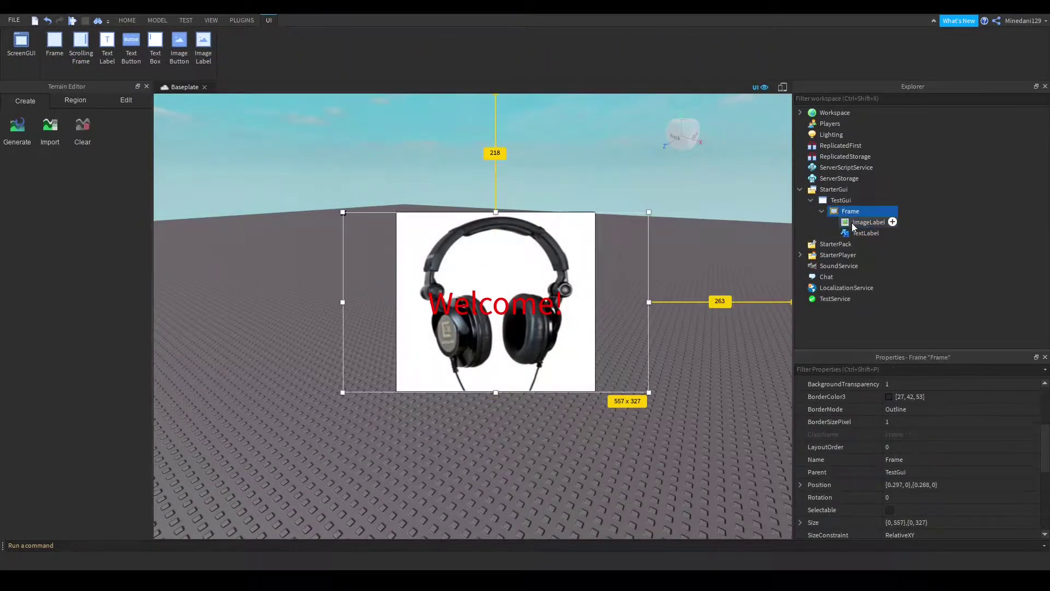
pyautogui.click(866, 233)
pyautogui.click(850, 211)
pyautogui.click(866, 233)
pyautogui.click(866, 233)
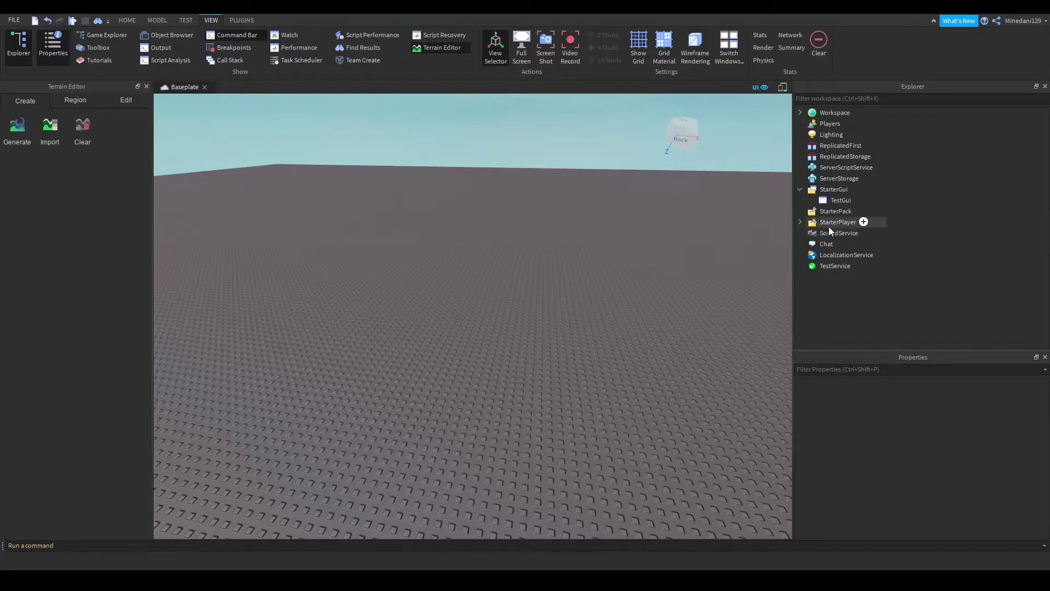
pyautogui.click(841, 200)
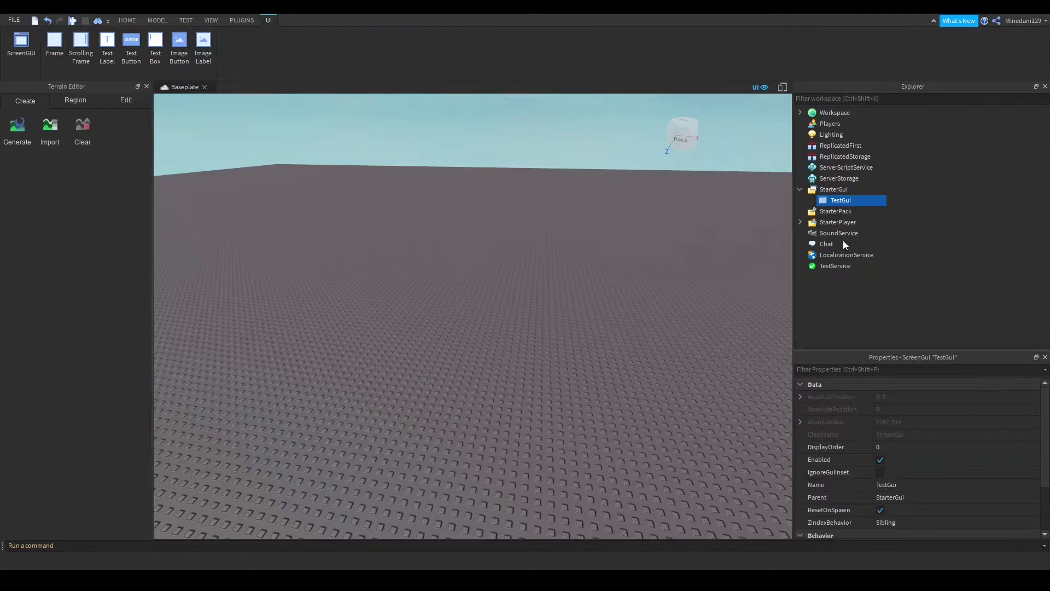
# Add a Frame under TestGui, centre it on screen, and size it to 557 x 327 pixels.
pyautogui.click(862, 201)
pyautogui.moveTo(182, 122)
pyautogui.mouseDown()
pyautogui.moveTo(473, 297)
pyautogui.moveTo(484, 283)
pyautogui.mouseUp()
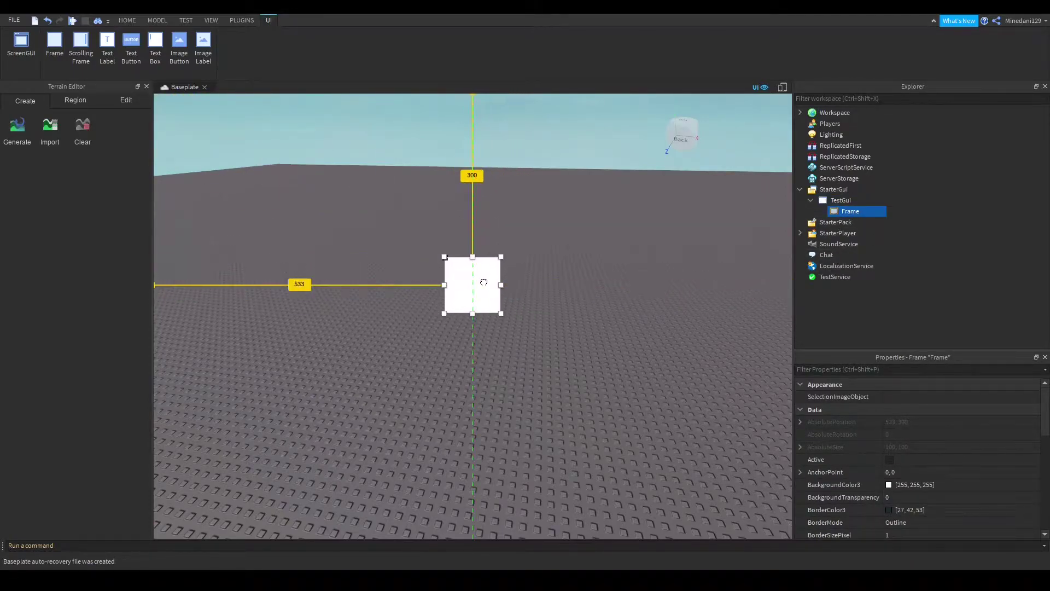
pyautogui.moveTo(483, 283); pyautogui.dragTo(343, 285)
pyautogui.moveTo(423, 256); pyautogui.dragTo(422, 214)
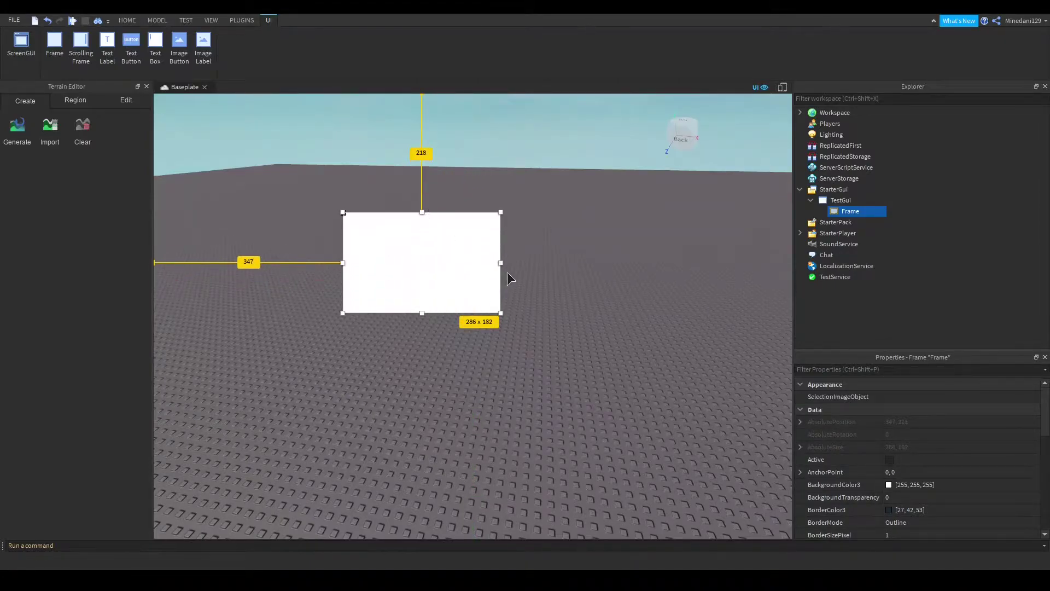
pyautogui.moveTo(502, 264); pyautogui.dragTo(650, 271)
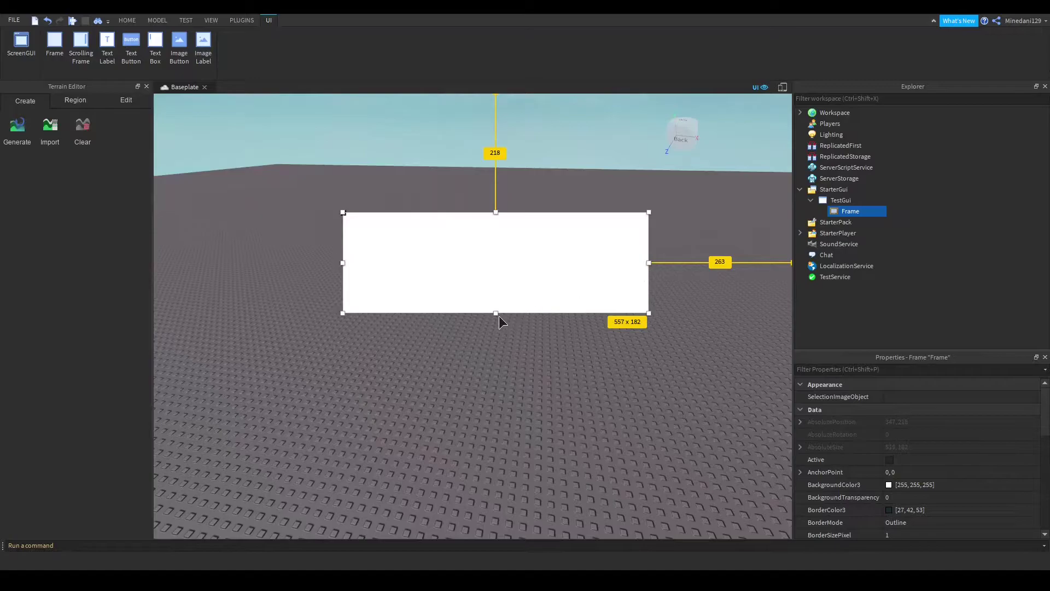
pyautogui.moveTo(497, 316); pyautogui.dragTo(496, 394)
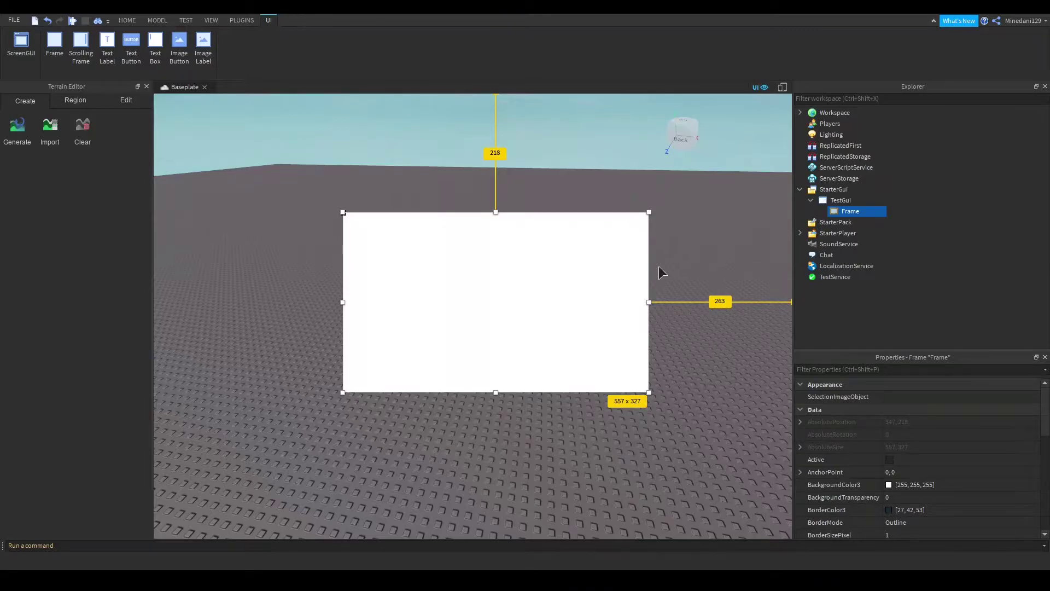
# Insert a TextLabel into the Frame, move it toward the centre, and enable TextScaled.
pyautogui.moveTo(850, 212)
pyautogui.click(868, 212)
pyautogui.click(848, 269)
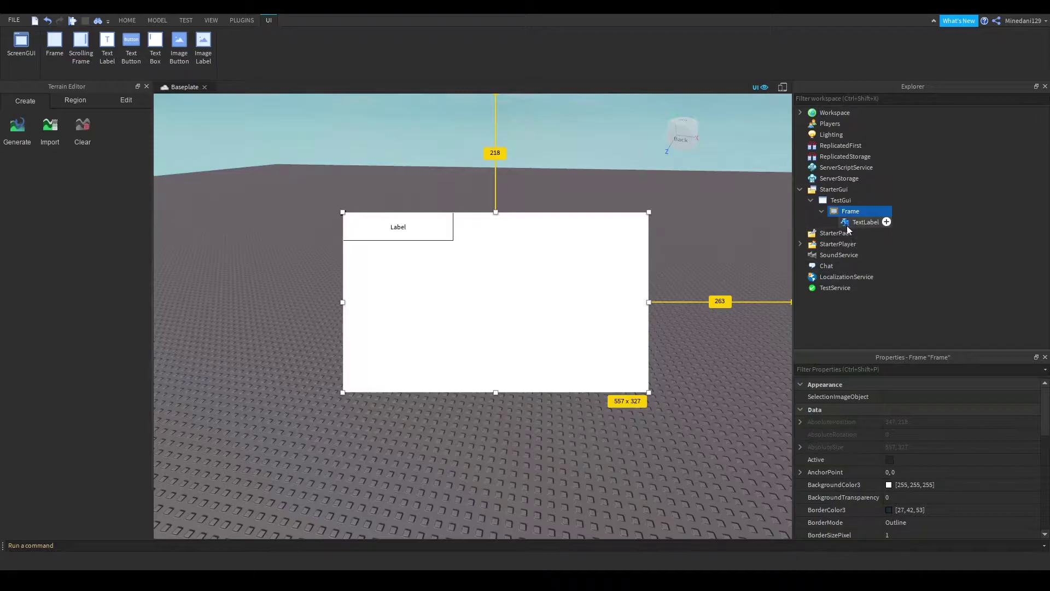
pyautogui.moveTo(430, 226)
pyautogui.mouseDown()
pyautogui.moveTo(525, 287)
pyautogui.moveTo(573, 294)
pyautogui.mouseUp()
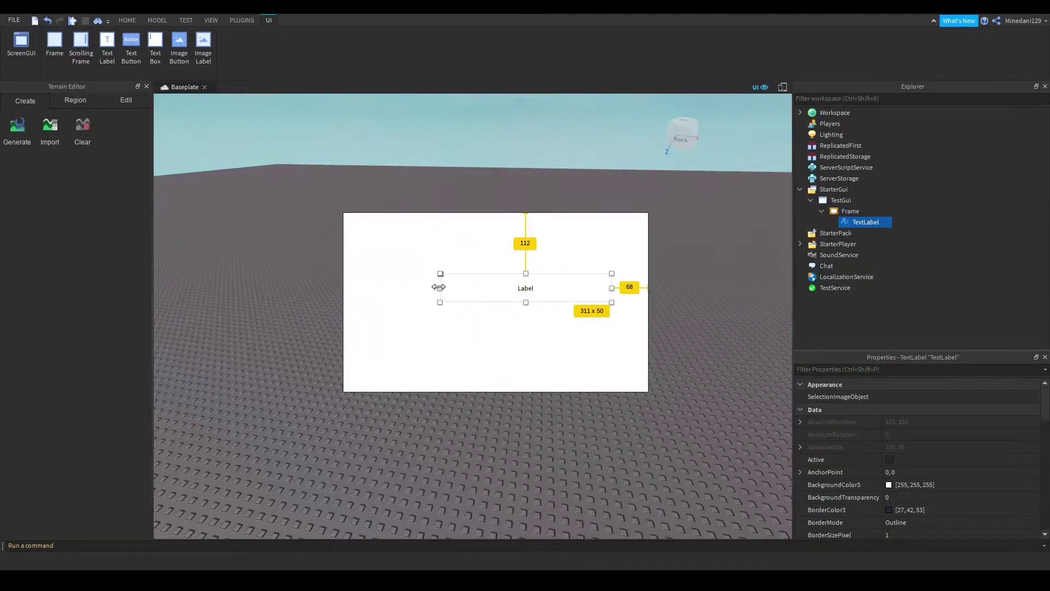
pyautogui.moveTo(441, 286); pyautogui.dragTo(397, 287)
pyautogui.moveTo(504, 302); pyautogui.dragTo(504, 315)
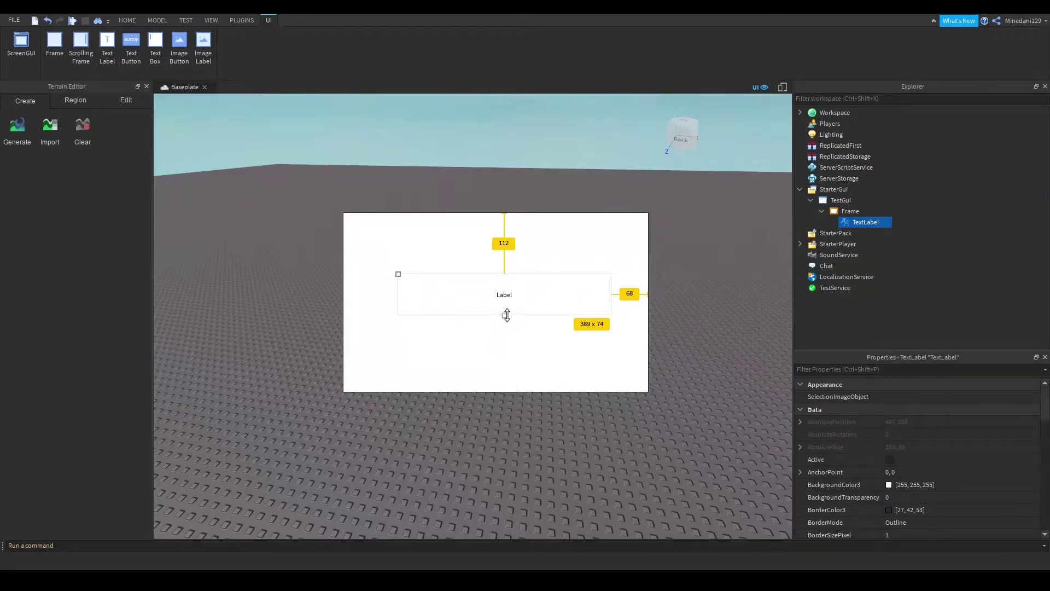
pyautogui.scroll(-4, 895, 493)
pyautogui.scroll(-3, 896, 492)
pyautogui.scroll(-2, 889, 493)
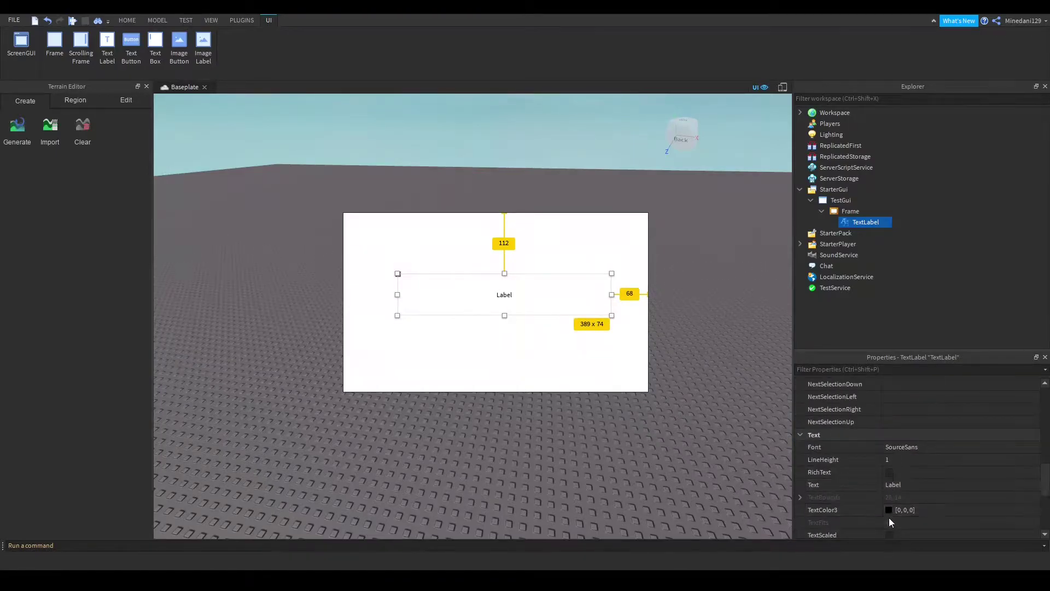
pyautogui.click(889, 498)
# Set the label text to 'Welcome!', BorderSizePixel to 0, and centre it in the frame.
pyautogui.click(902, 446)
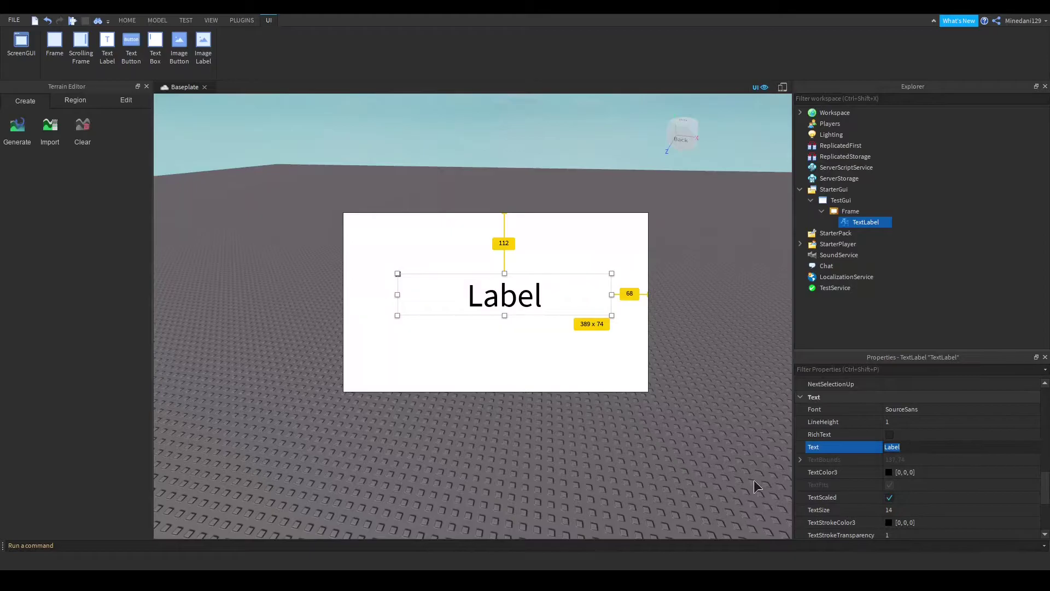
pyautogui.write('Welcome!')
pyautogui.press('Return')
pyautogui.scroll(5, 893, 457)
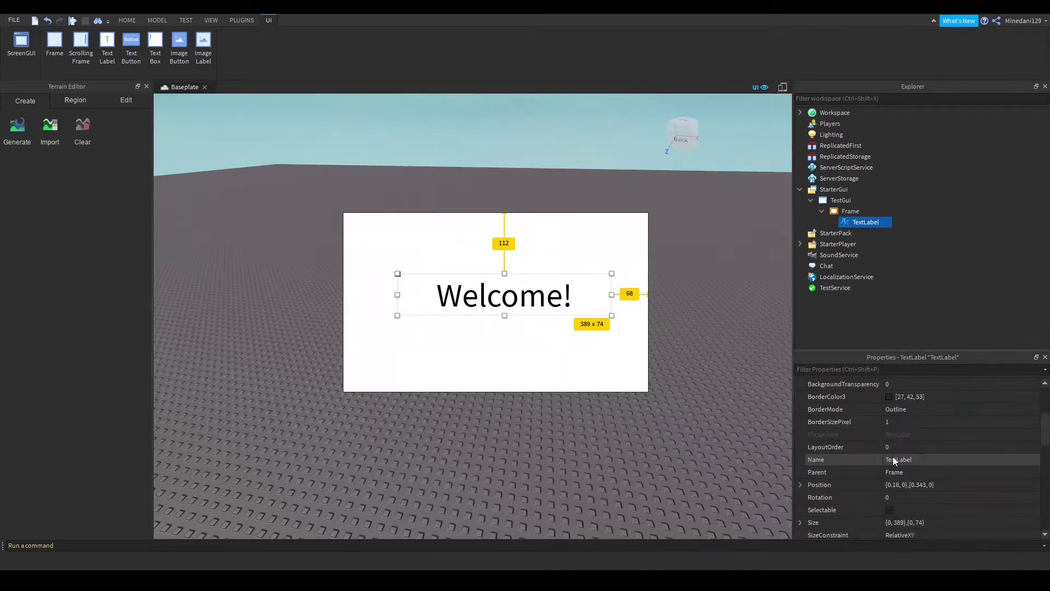
pyautogui.click(910, 421)
pyautogui.write('0')
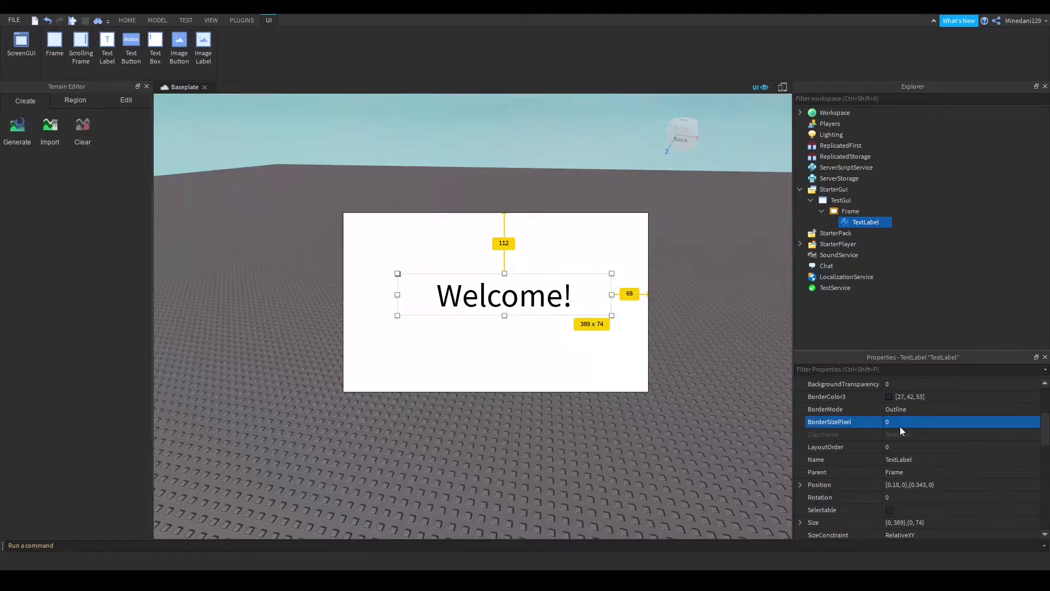
pyautogui.press('Return')
pyautogui.click(541, 344)
pyautogui.click(575, 295)
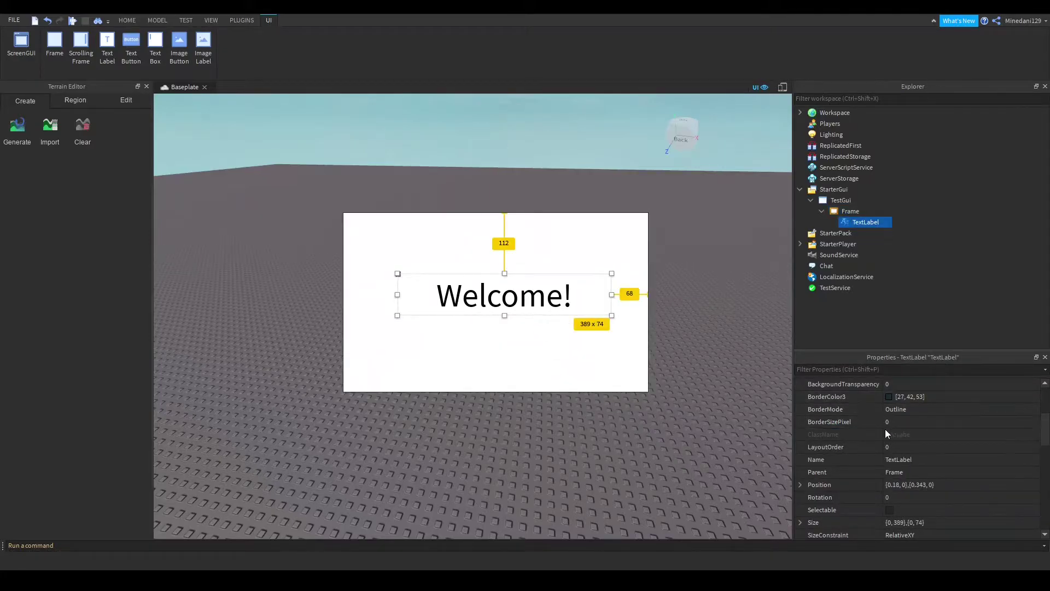
pyautogui.moveTo(552, 302); pyautogui.dragTo(543, 309)
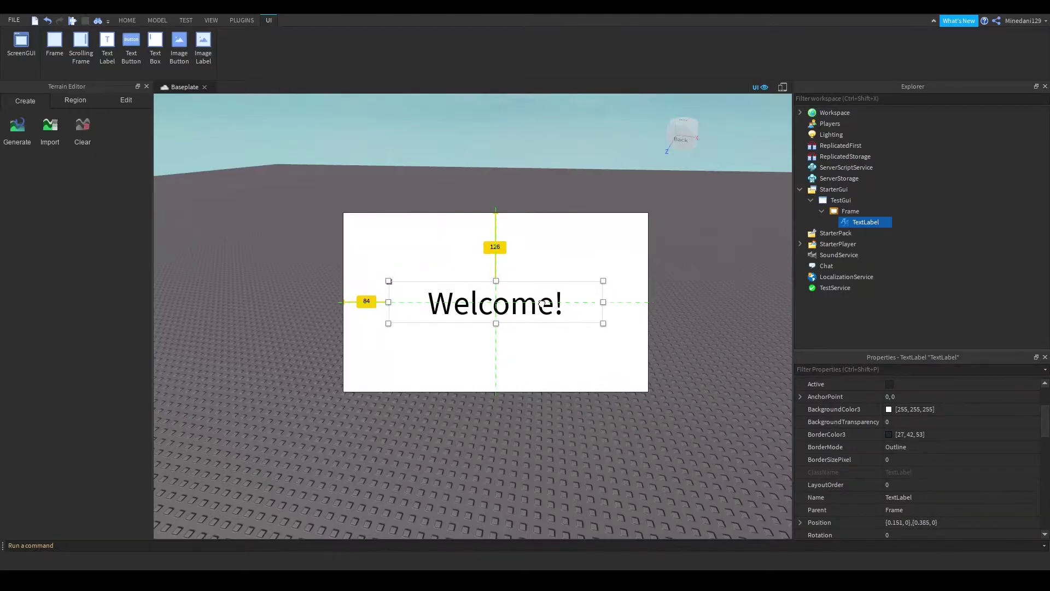
# Add an ImageLabel inside the Frame and stretch it to fill the whole panel.
pyautogui.click(696, 279)
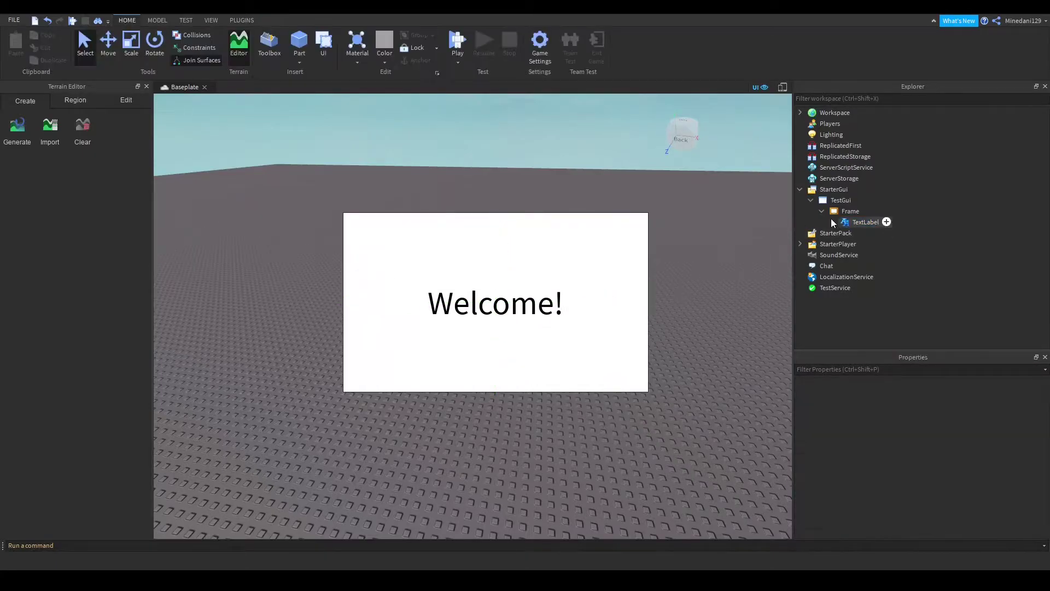
pyautogui.click(850, 212)
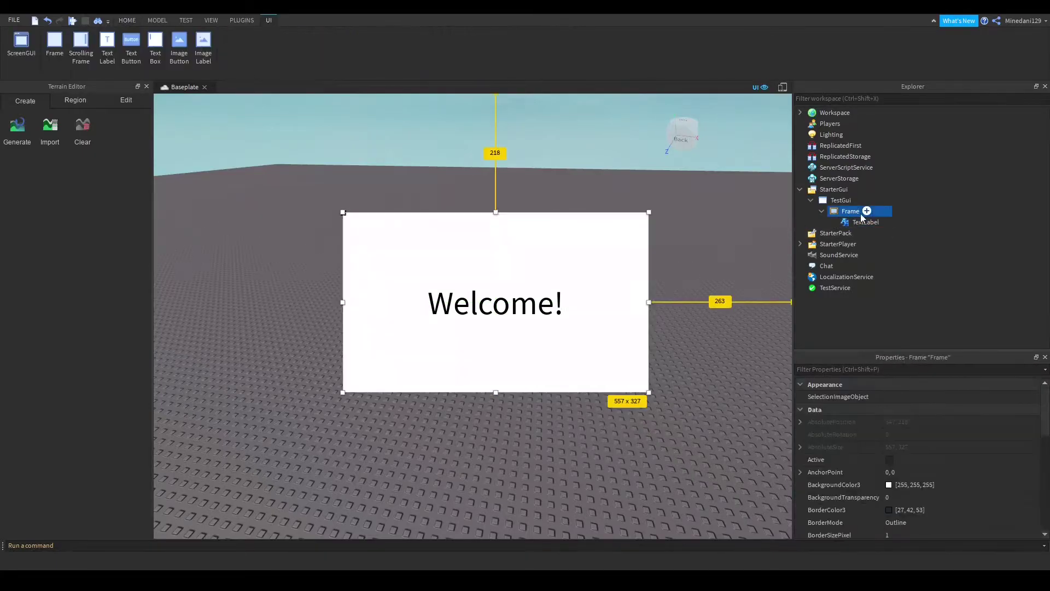
pyautogui.click(840, 321)
pyautogui.click(868, 223)
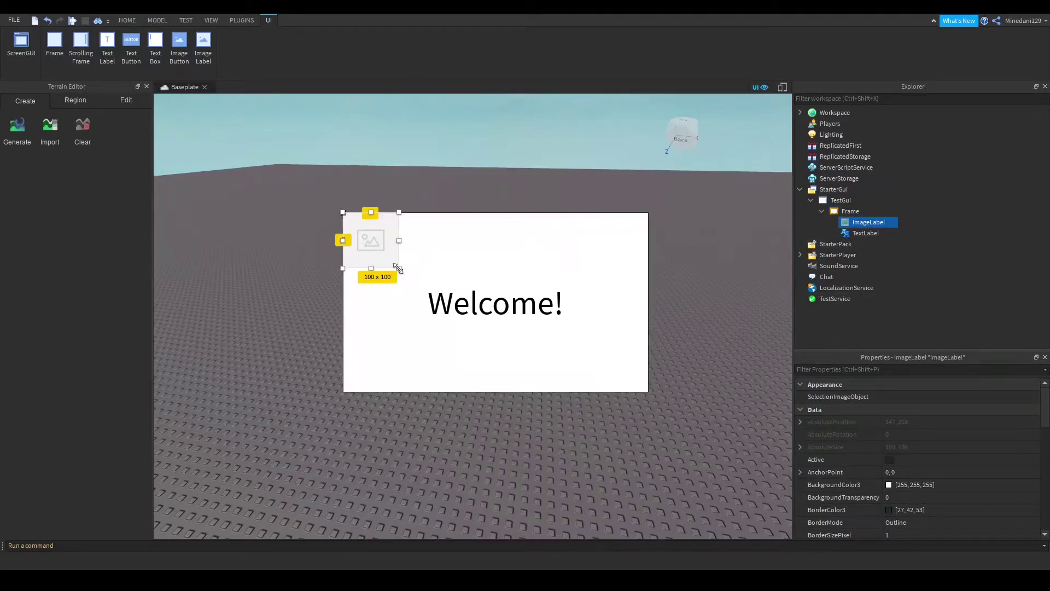
pyautogui.moveTo(400, 269); pyautogui.dragTo(648, 394)
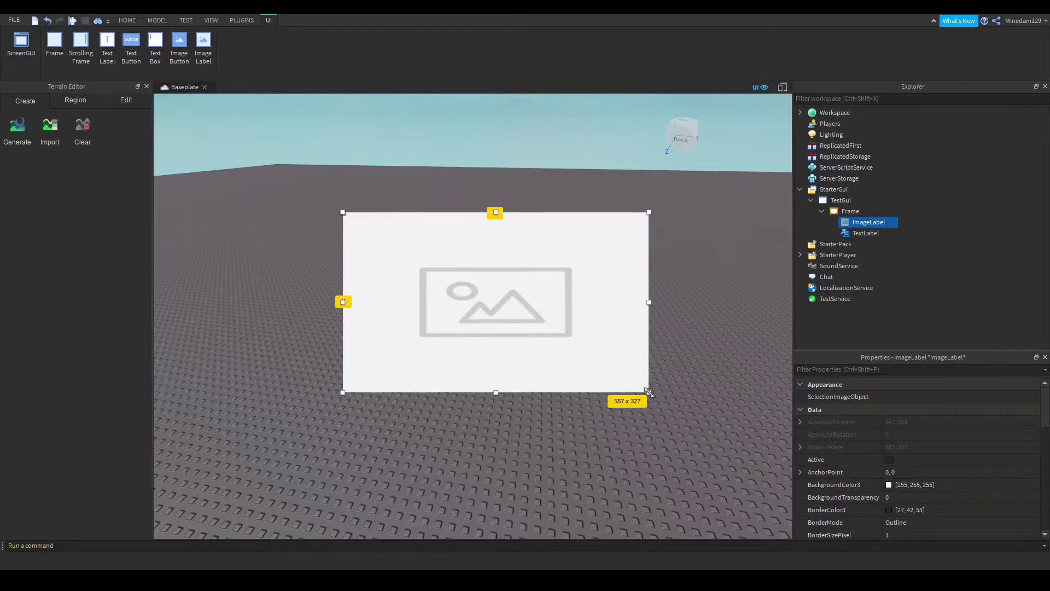
# Select the Welcome! TextLabel and bring up its ZIndex value field.
pyautogui.click(866, 233)
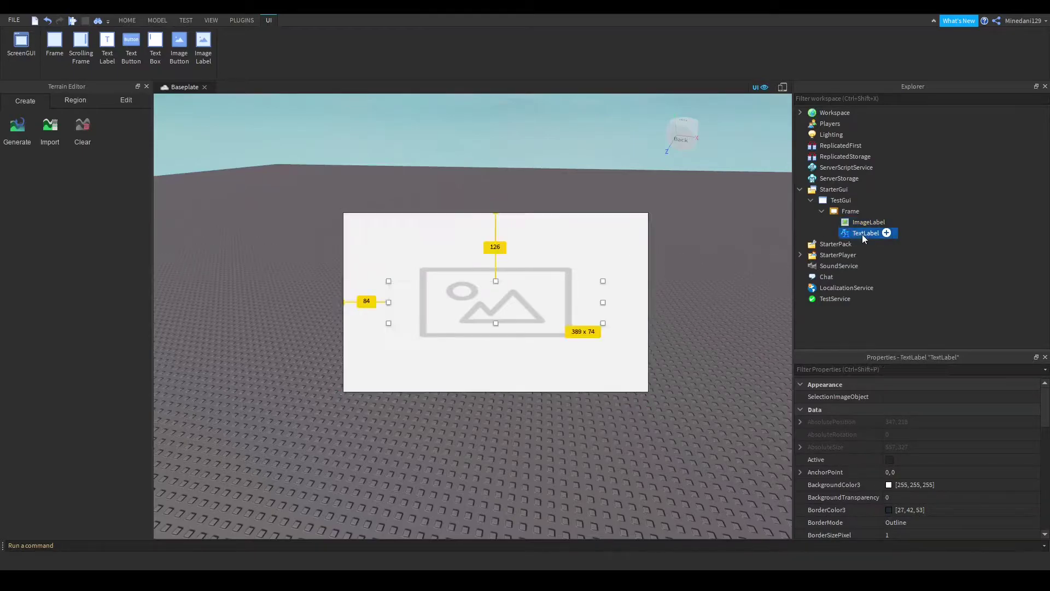
pyautogui.click(866, 233)
pyautogui.click(862, 232)
pyautogui.click(857, 232)
pyautogui.scroll(-5, 878, 460)
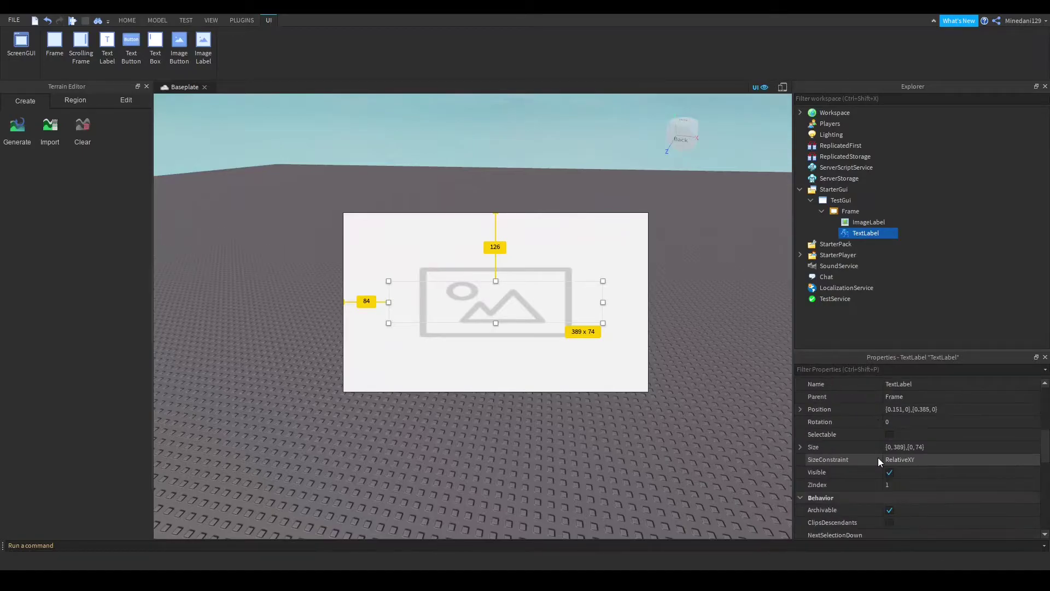
pyautogui.scroll(-3, 879, 459)
pyautogui.click(919, 448)
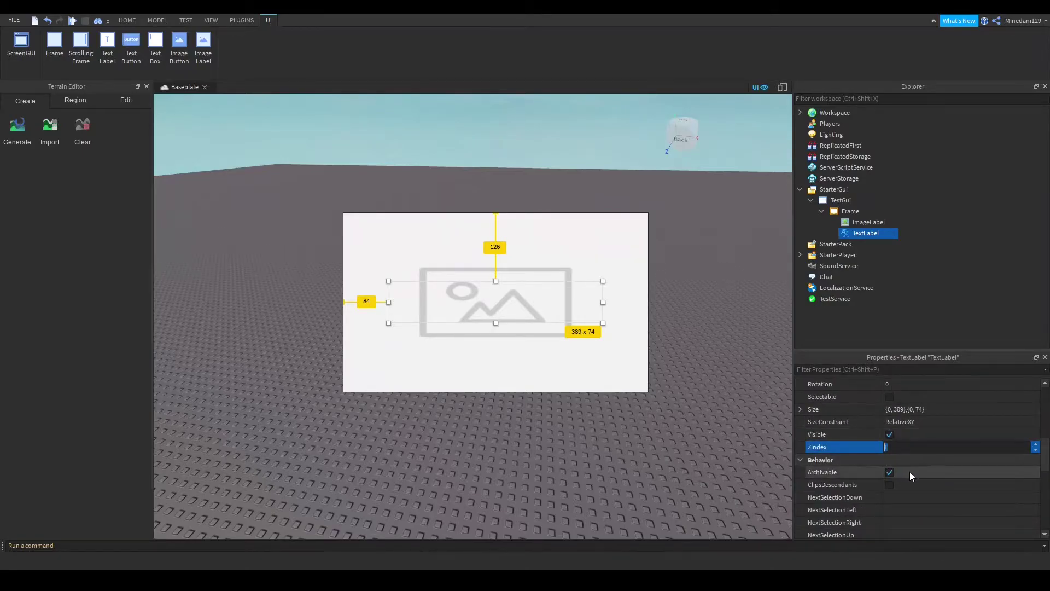
# Compare the ImageLabel's layering and set the TextLabel's ZIndex to 2.
pyautogui.click(866, 222)
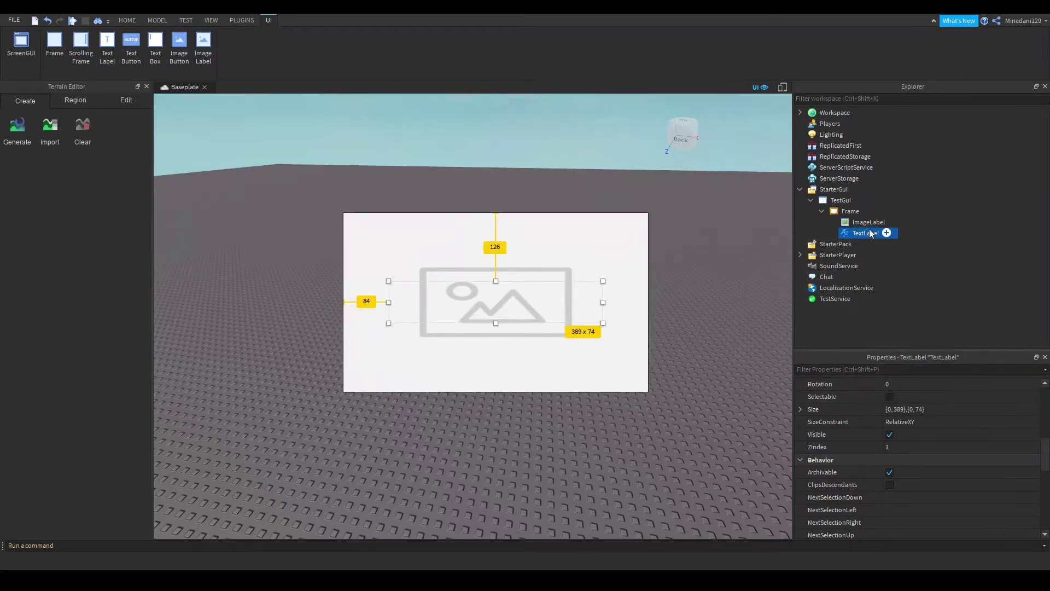
pyautogui.click(867, 222)
pyautogui.click(864, 233)
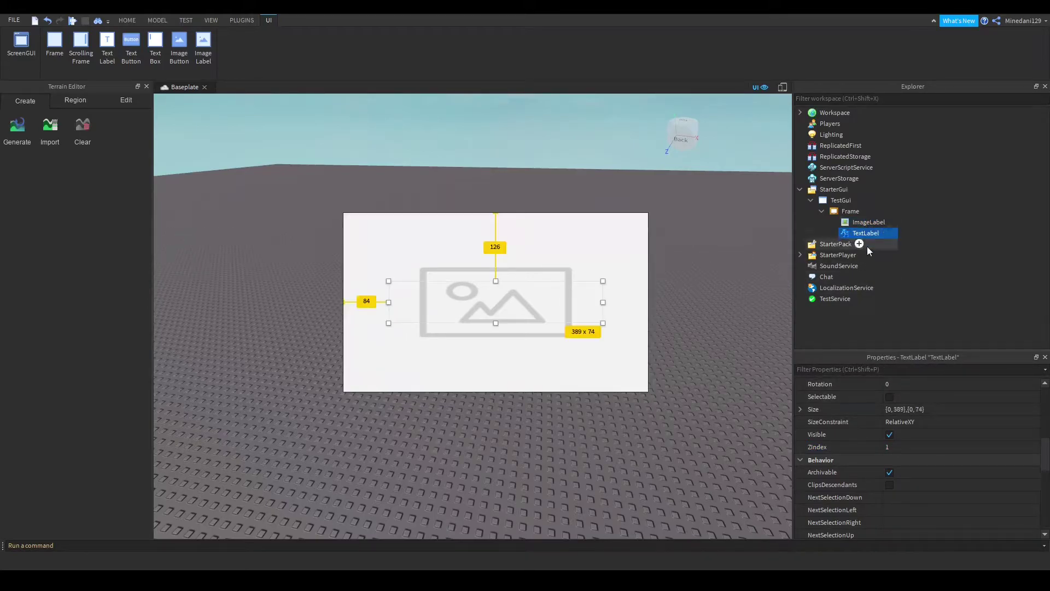
pyautogui.click(913, 447)
pyautogui.write('2')
# Set the TextLabel's BackgroundTransparency to 1 and deselect to preview.
pyautogui.click(614, 263)
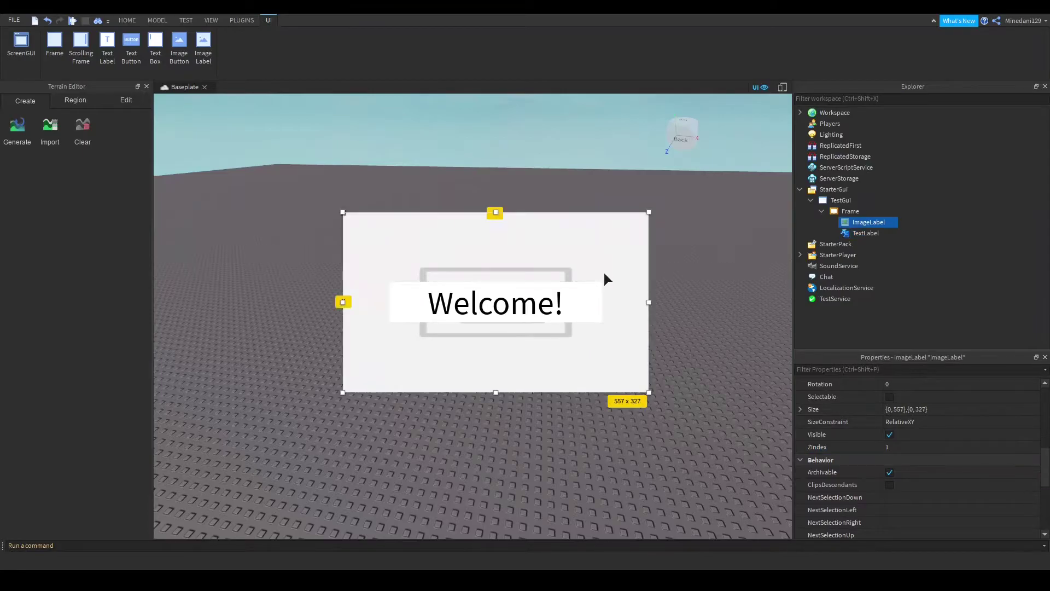
pyautogui.click(599, 283)
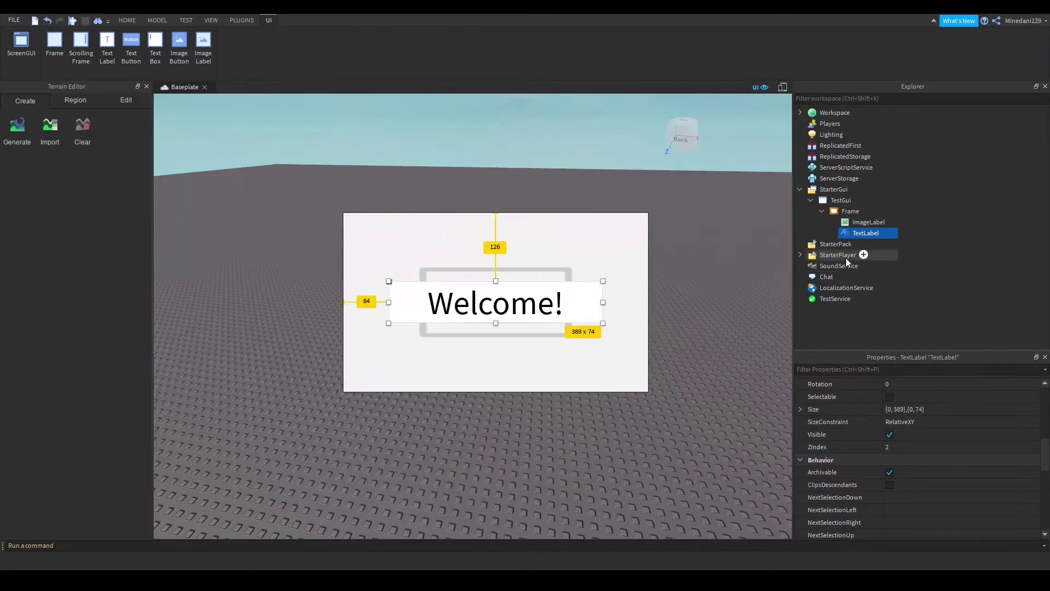
pyautogui.scroll(3, 943, 436)
pyautogui.click(943, 424)
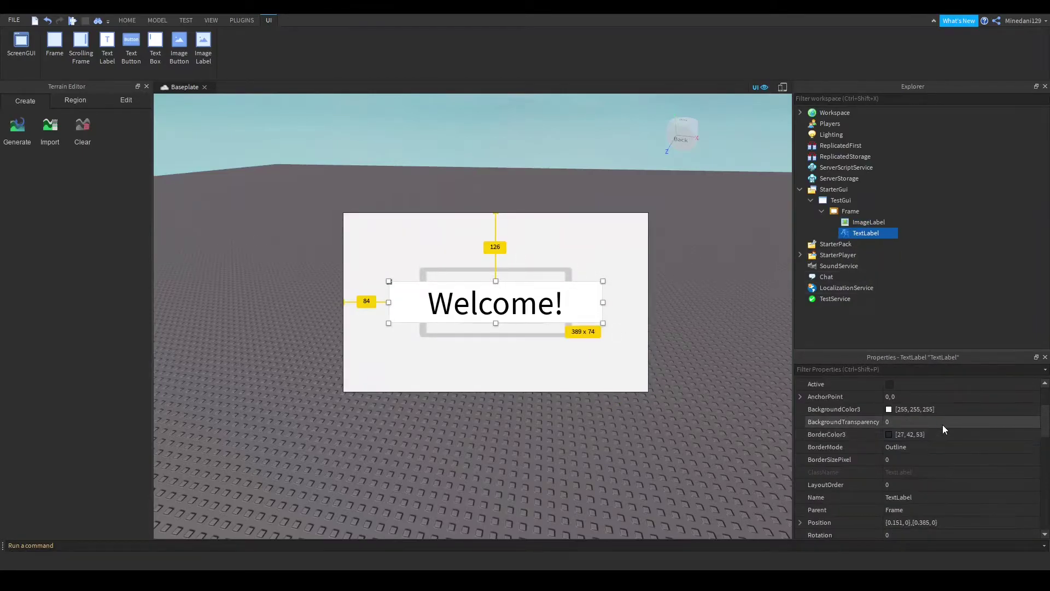
pyautogui.write('1')
pyautogui.press('Return')
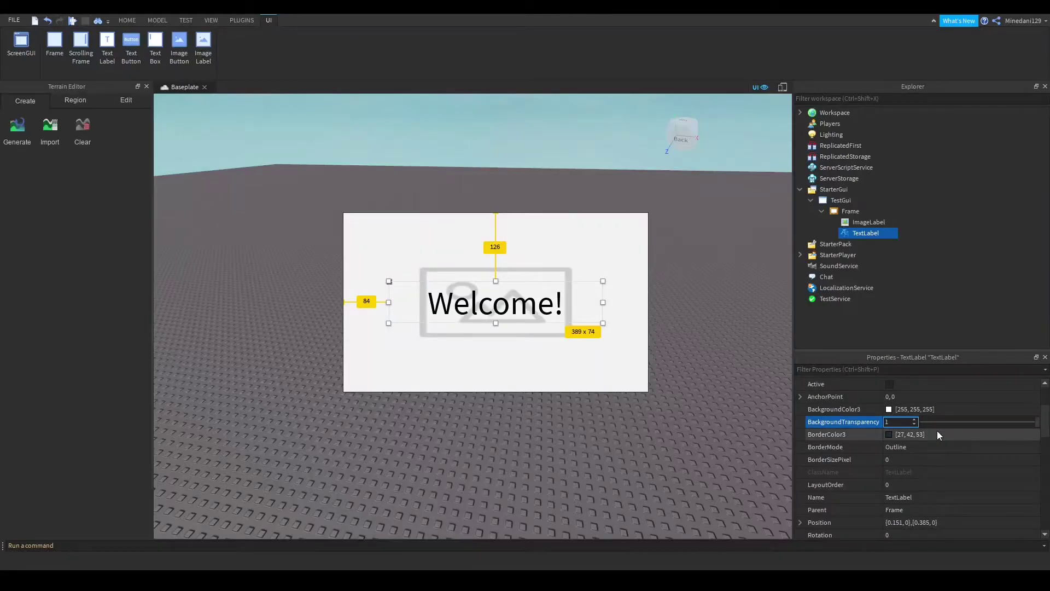
pyautogui.click(693, 332)
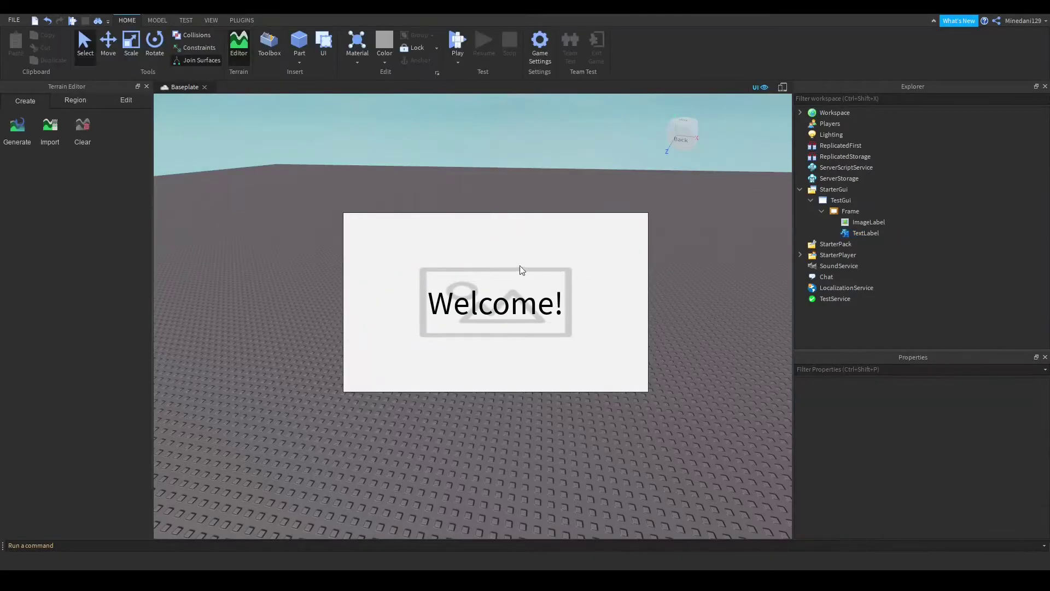
# Paste the headphones asset URL into the ImageLabel's Image property.
pyautogui.click(861, 233)
pyautogui.click(851, 231)
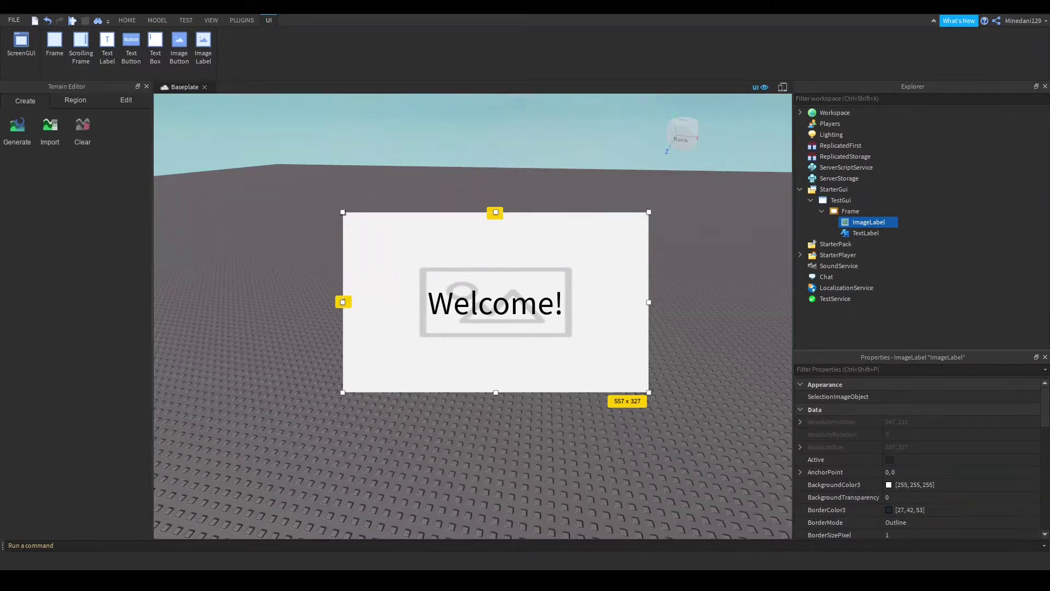
pyautogui.scroll(-2, 903, 448)
pyautogui.scroll(-2, 902, 448)
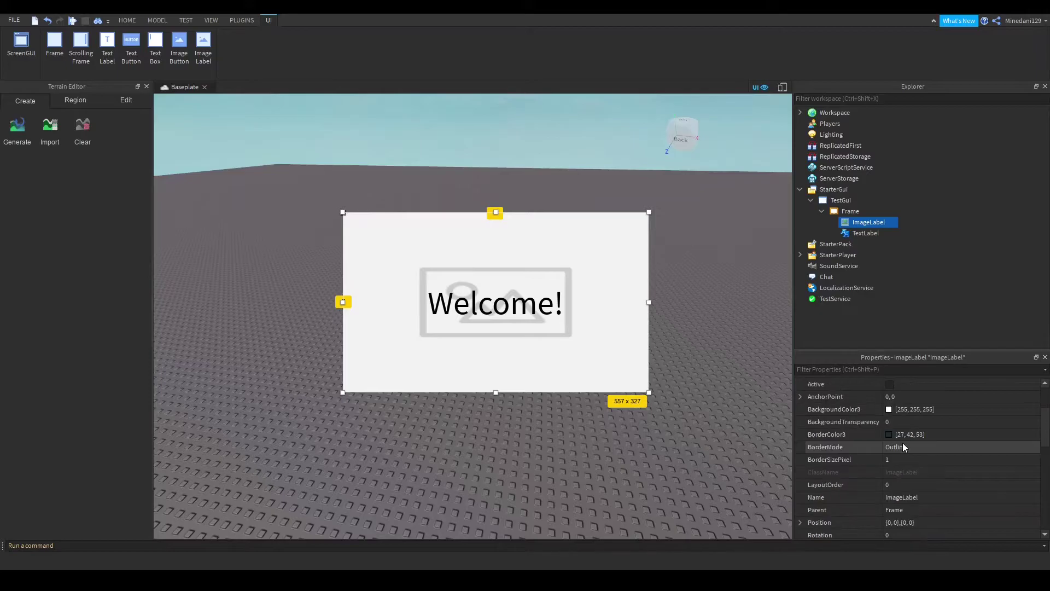
pyautogui.scroll(-2, 902, 447)
pyautogui.scroll(-2, 902, 447)
pyautogui.click(914, 484)
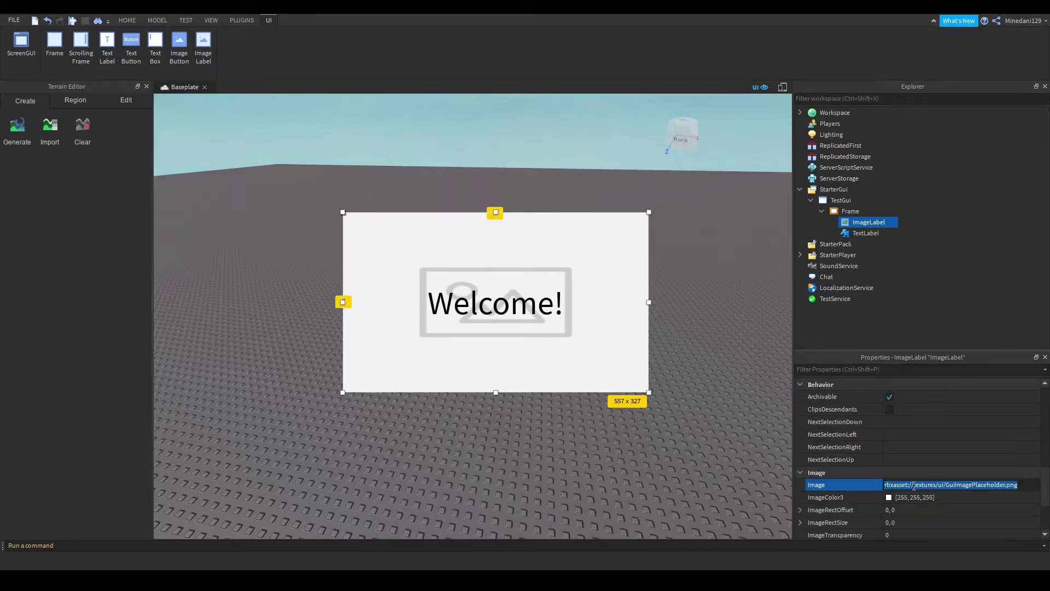
pyautogui.write('http://www.roblox.com/asset/?id=61007441')
pyautogui.press('Return')
# Narrow the headphones ImageLabel and centre it within the frame.
pyautogui.click(675, 363)
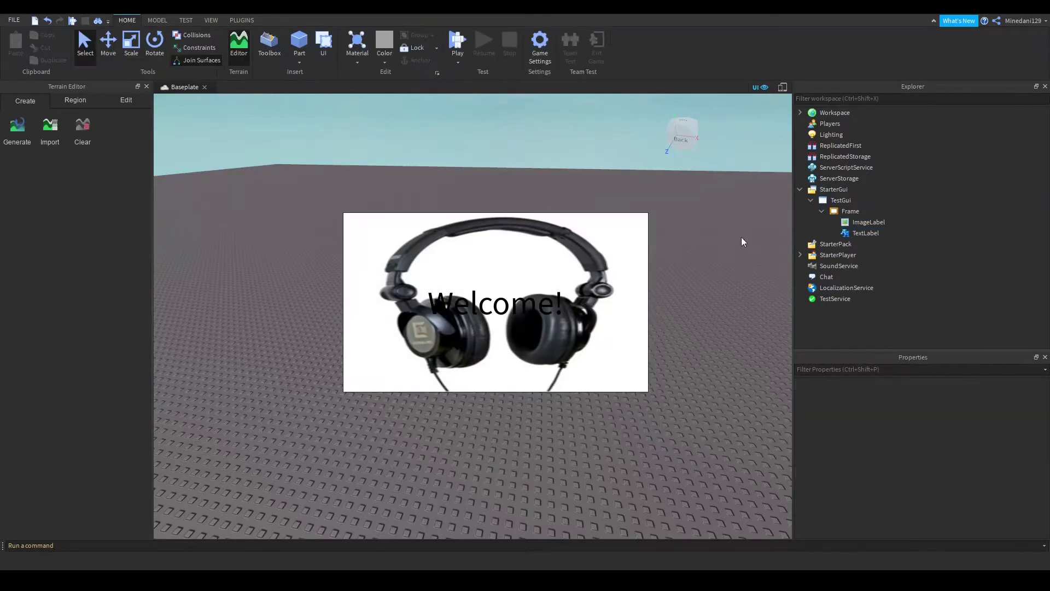
pyautogui.click(866, 233)
pyautogui.click(858, 221)
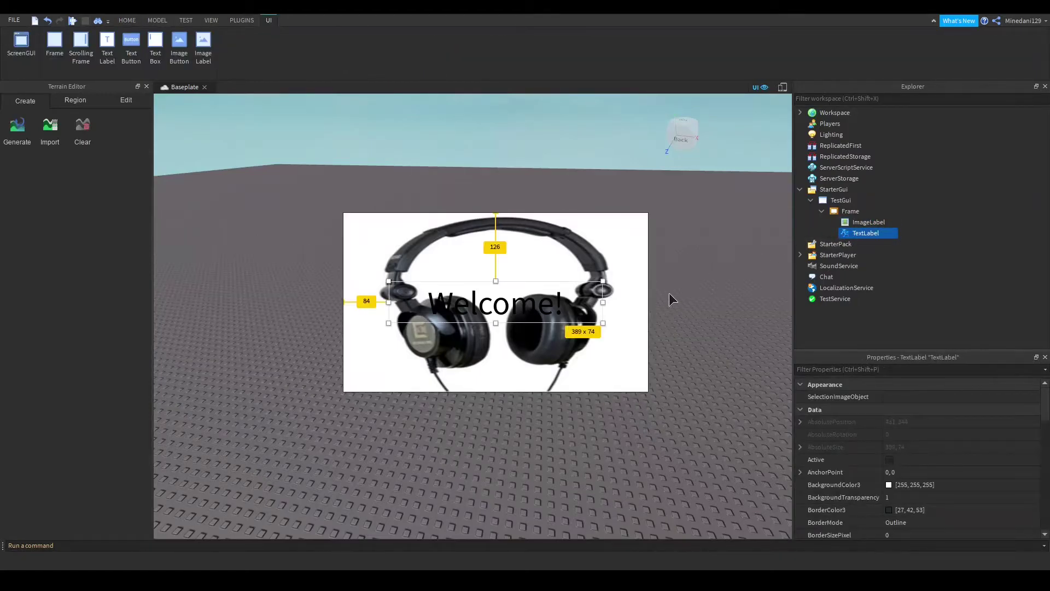
pyautogui.click(606, 238)
pyautogui.moveTo(649, 305); pyautogui.dragTo(543, 296)
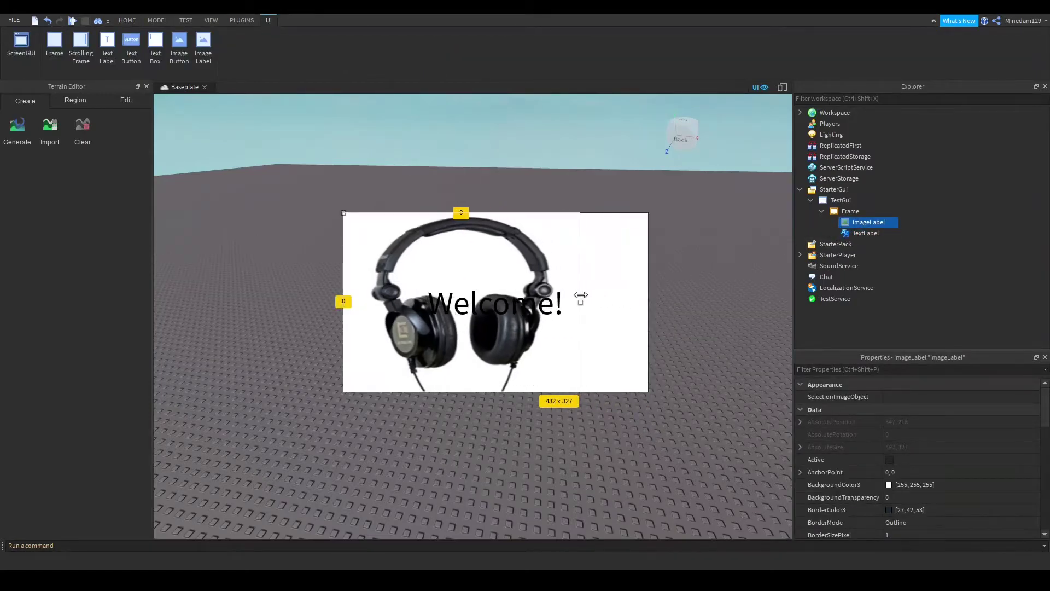
pyautogui.moveTo(444, 304); pyautogui.dragTo(526, 303)
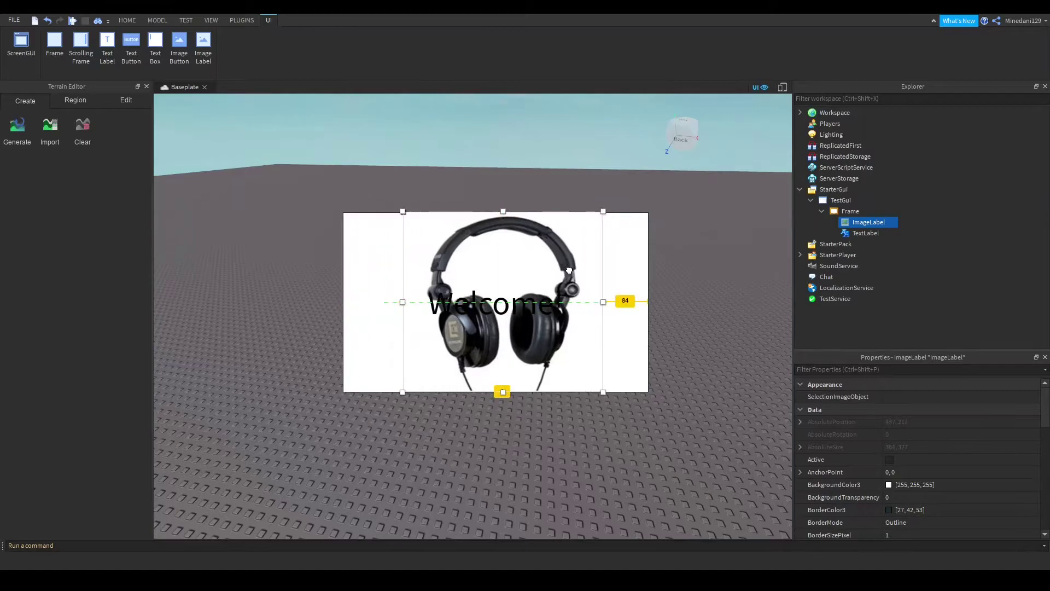
# Set the Frame's BackgroundTransparency to 1.
pyautogui.click(866, 234)
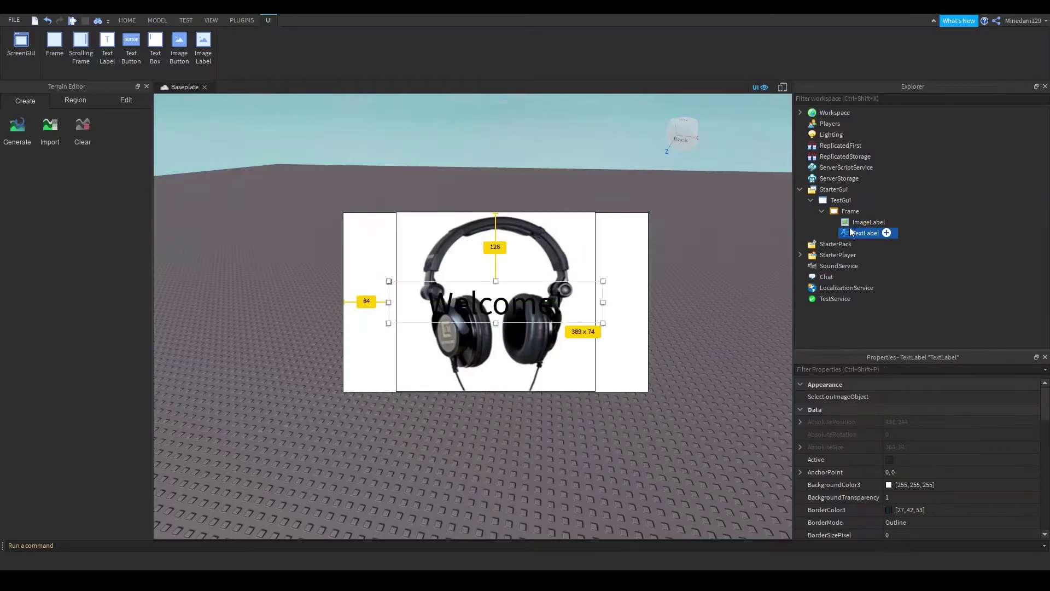
pyautogui.click(866, 233)
pyautogui.click(849, 211)
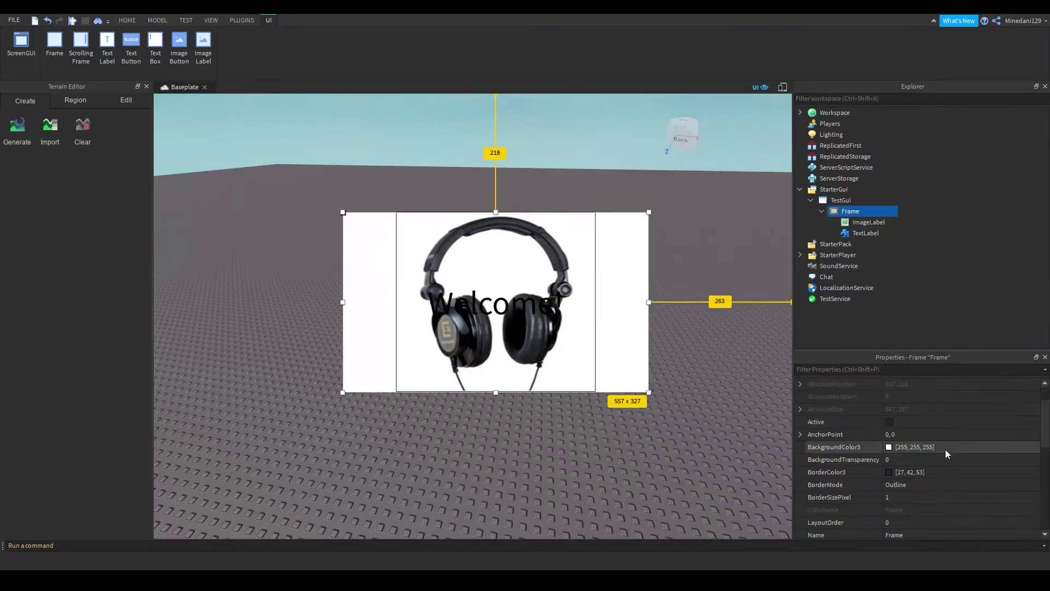
pyautogui.click(945, 449)
# Set the TextLabel's TextColor3 to [255, 0, 0] and deselect to preview.
pyautogui.press('Escape')
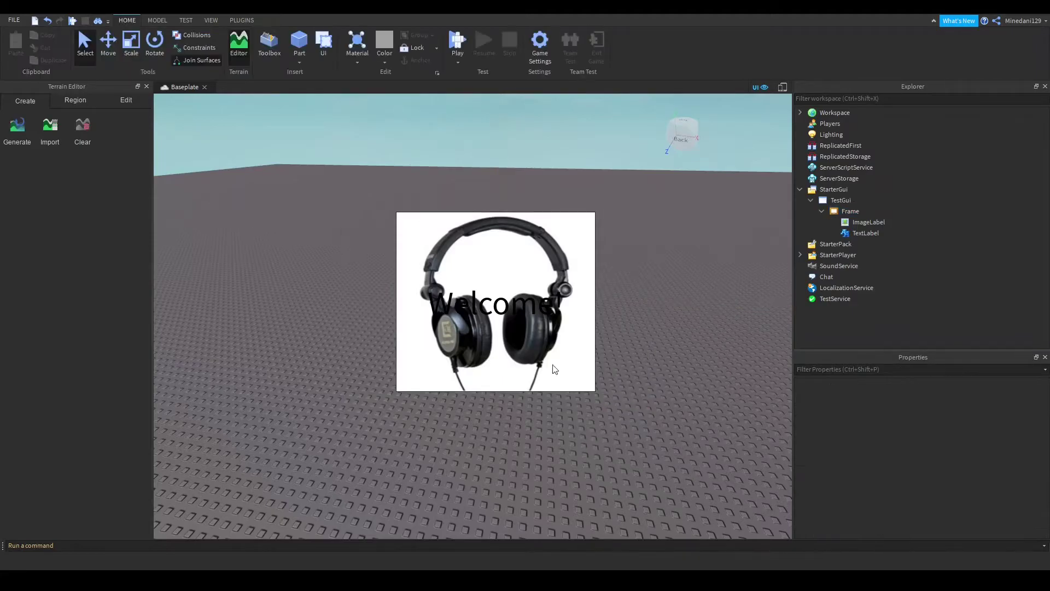
pyautogui.click(863, 232)
pyautogui.scroll(-3, 978, 462)
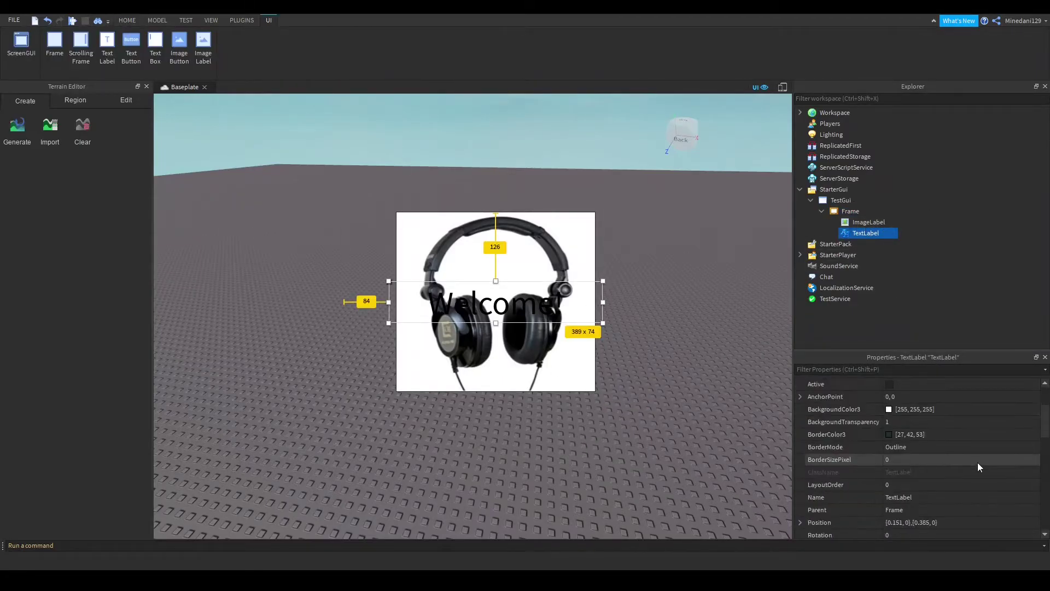
pyautogui.scroll(-3, 941, 445)
pyautogui.scroll(-2, 932, 447)
pyautogui.scroll(-1, 913, 470)
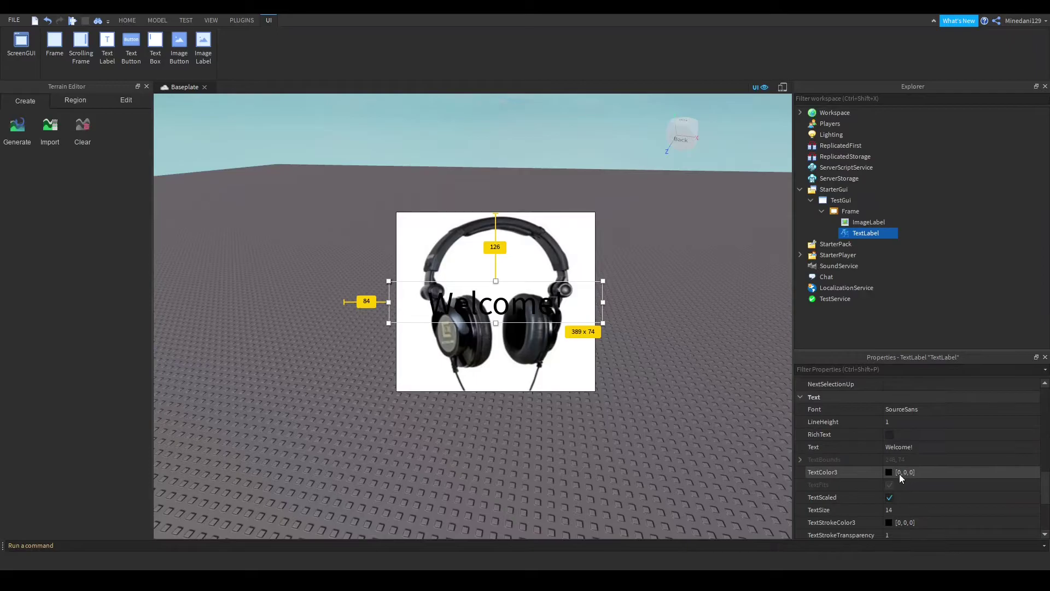
pyautogui.click(890, 474)
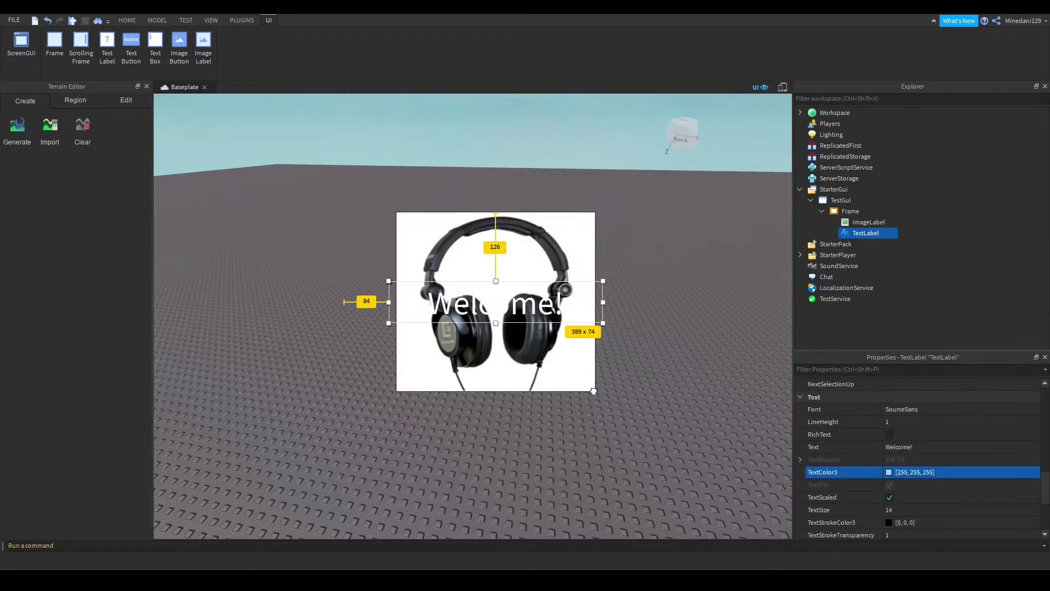
pyautogui.click(655, 373)
pyautogui.click(865, 232)
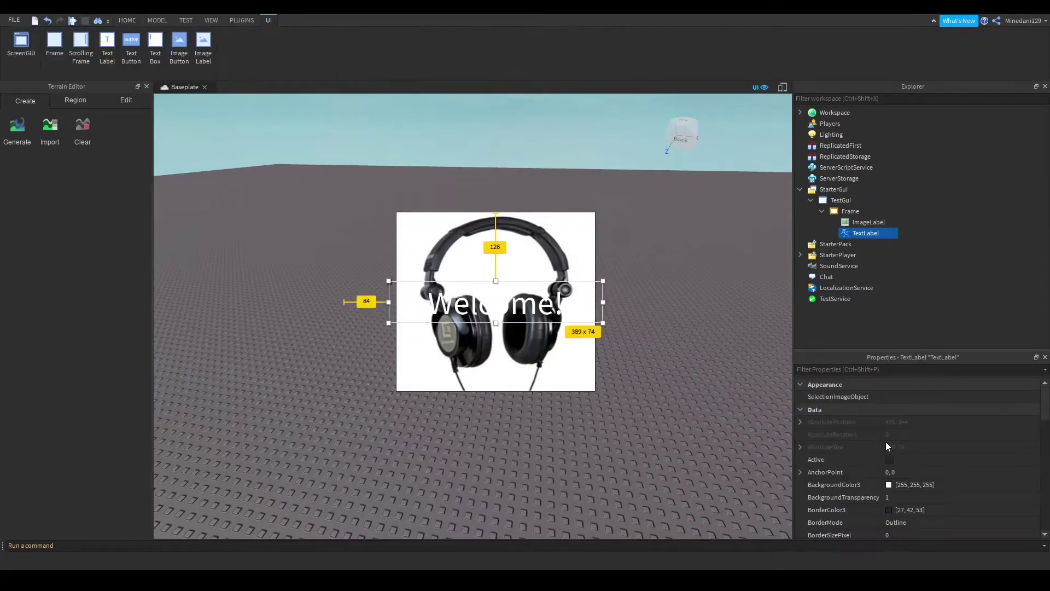
pyautogui.scroll(-5, 903, 460)
pyautogui.click(887, 473)
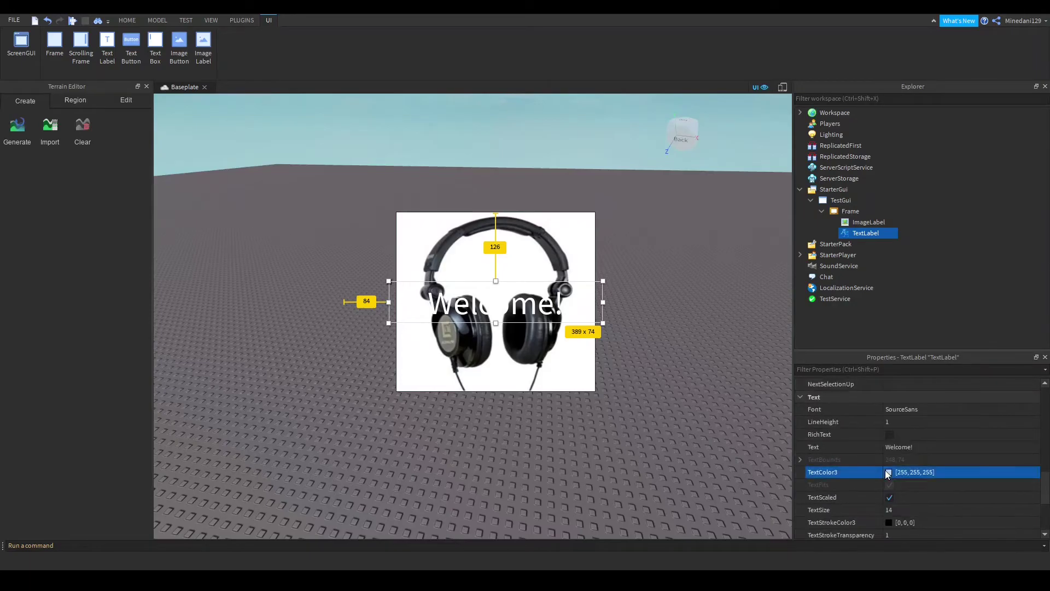
pyautogui.click(599, 383)
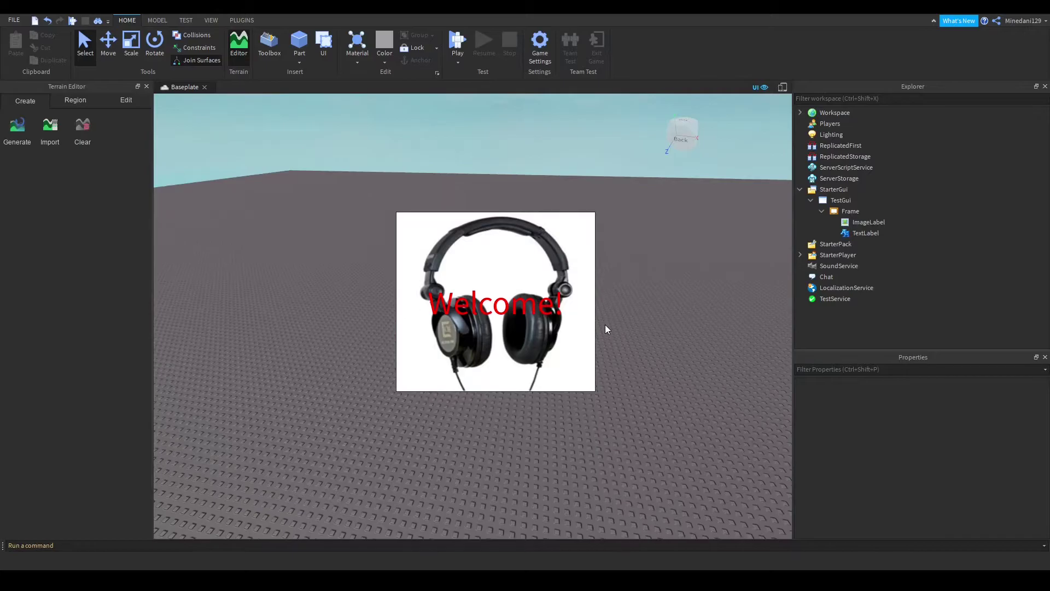
pyautogui.moveTo(605, 330); pyautogui.dragTo(608, 303, button='right')
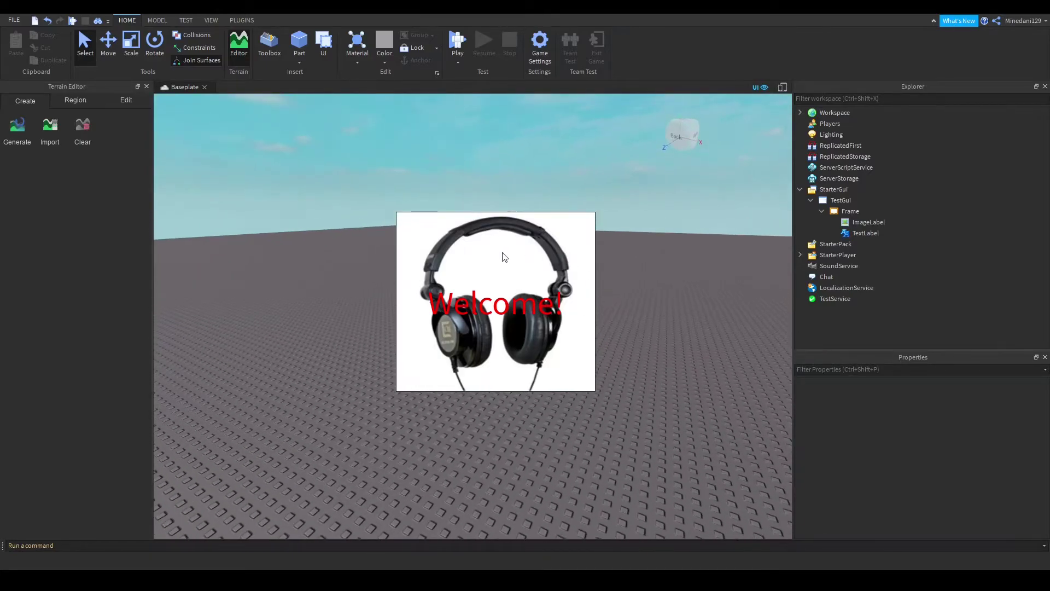
pyautogui.moveTo(632, 345); pyautogui.dragTo(638, 373, button='right')
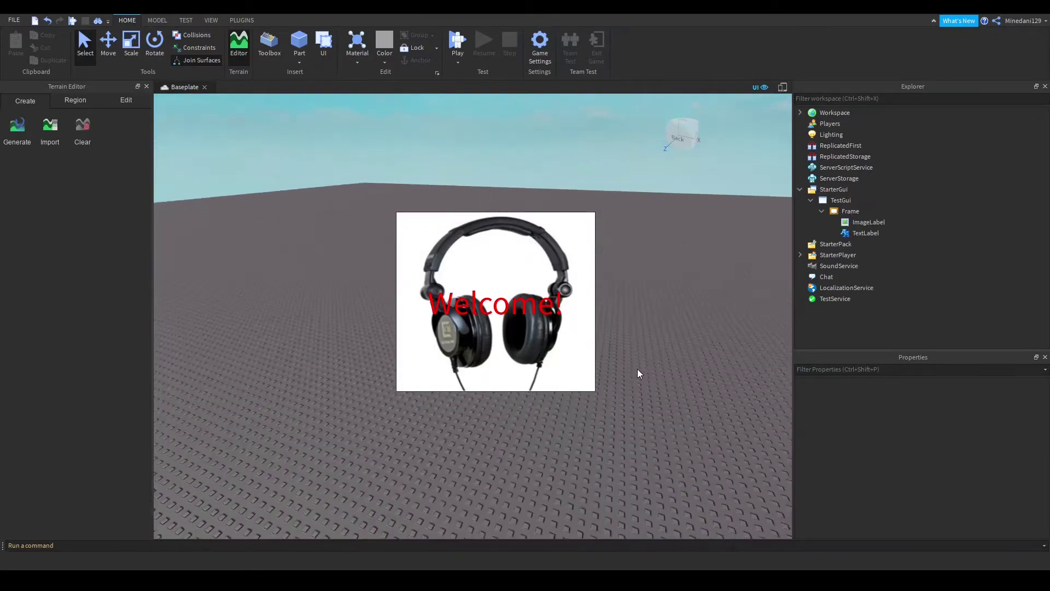
pyautogui.scroll(-4, 659, 358)
pyautogui.scroll(-6, 659, 358)
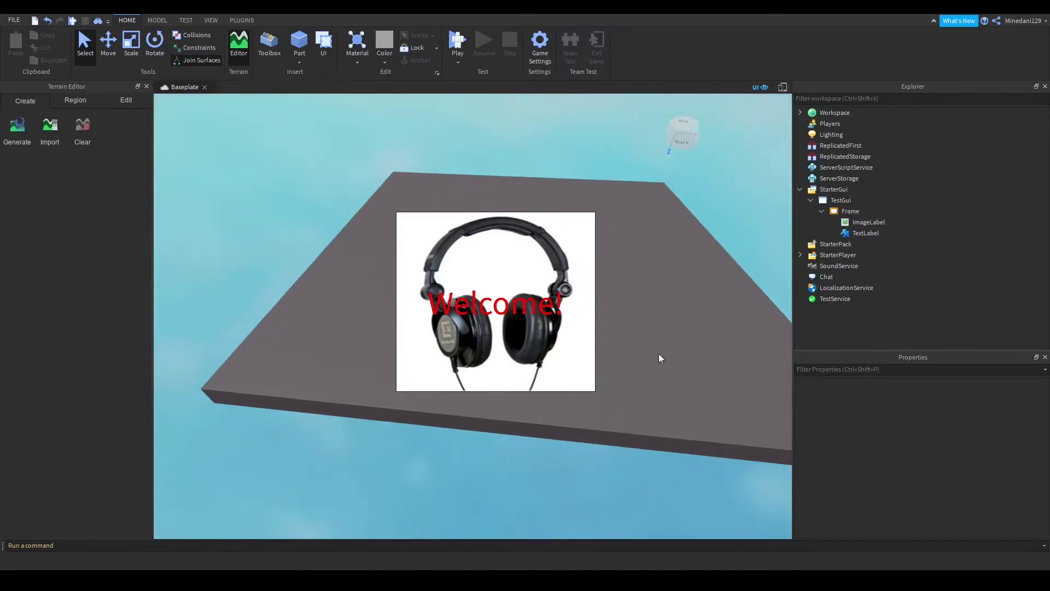
pyautogui.scroll(8, 659, 359)
pyautogui.moveTo(597, 292); pyautogui.dragTo(598, 288, button='right')
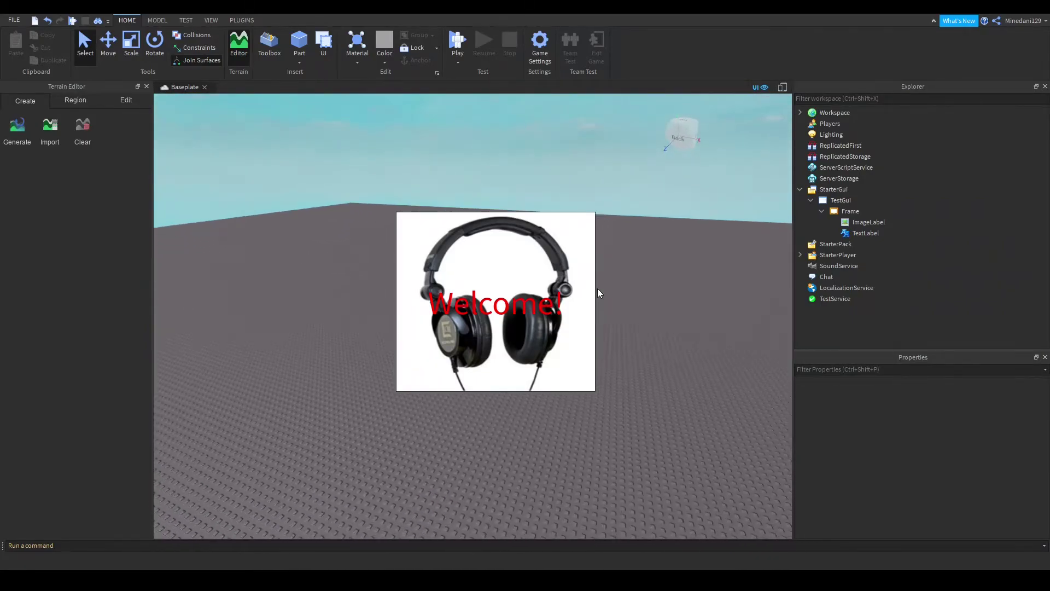
pyautogui.scroll(2, 598, 288)
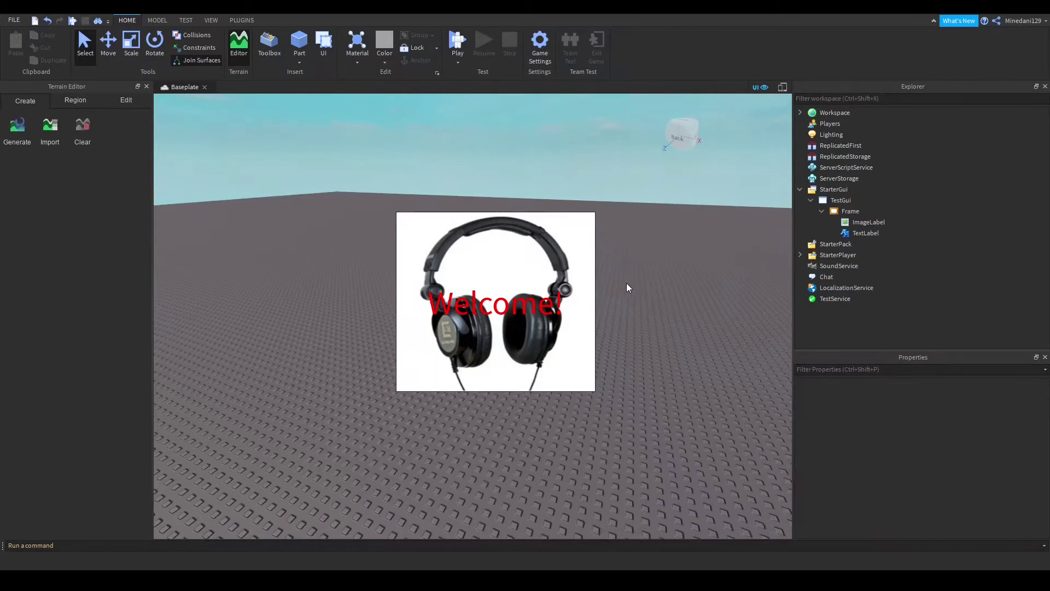
pyautogui.moveTo(626, 283); pyautogui.dragTo(575, 296, button='right')
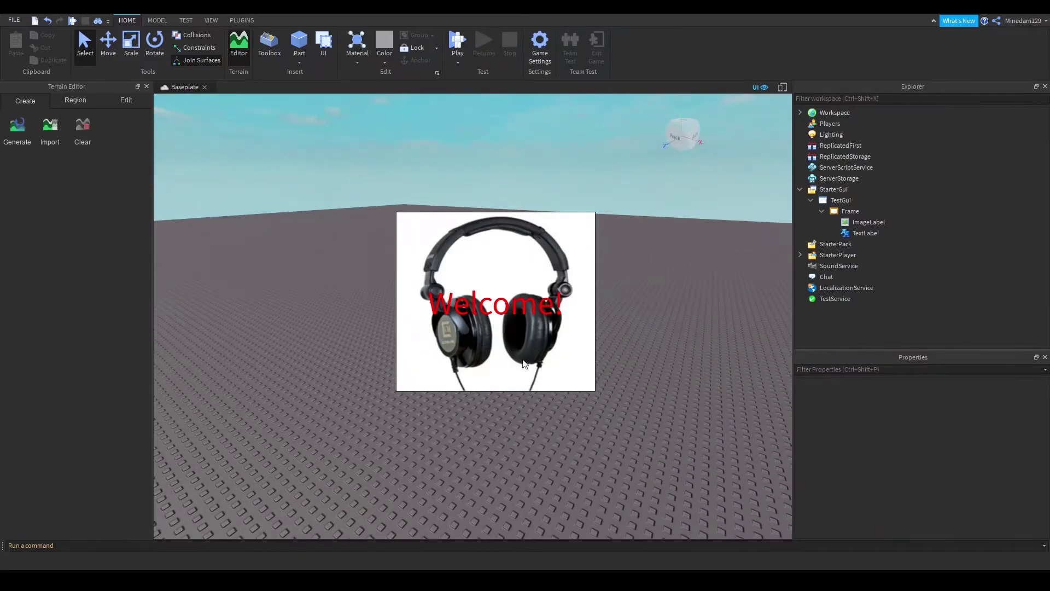
pyautogui.click(847, 212)
pyautogui.click(861, 233)
pyautogui.scroll(-5, 909, 465)
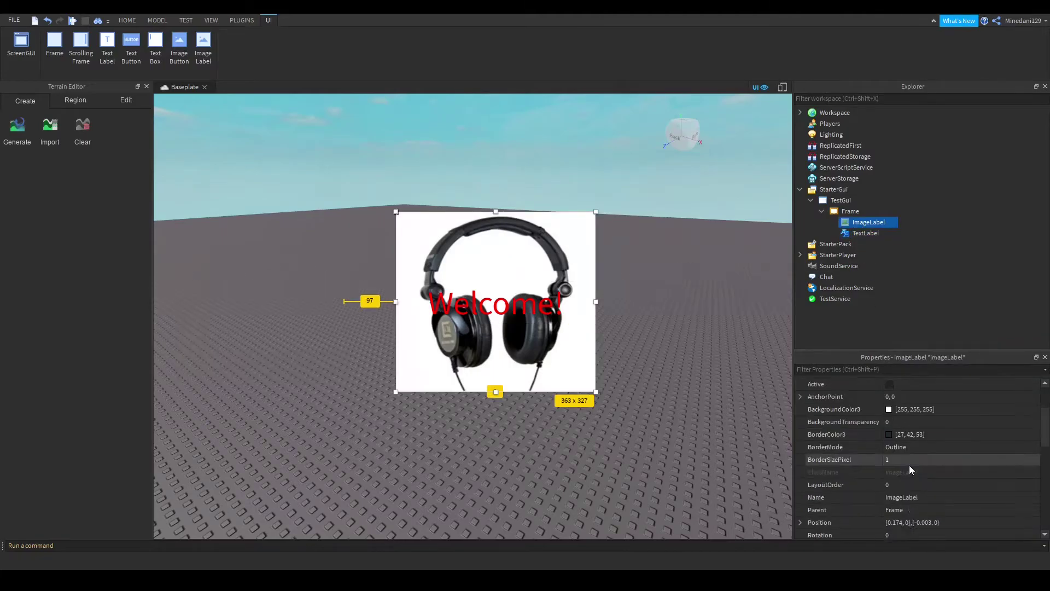
pyautogui.scroll(-5, 909, 466)
pyautogui.click(823, 448)
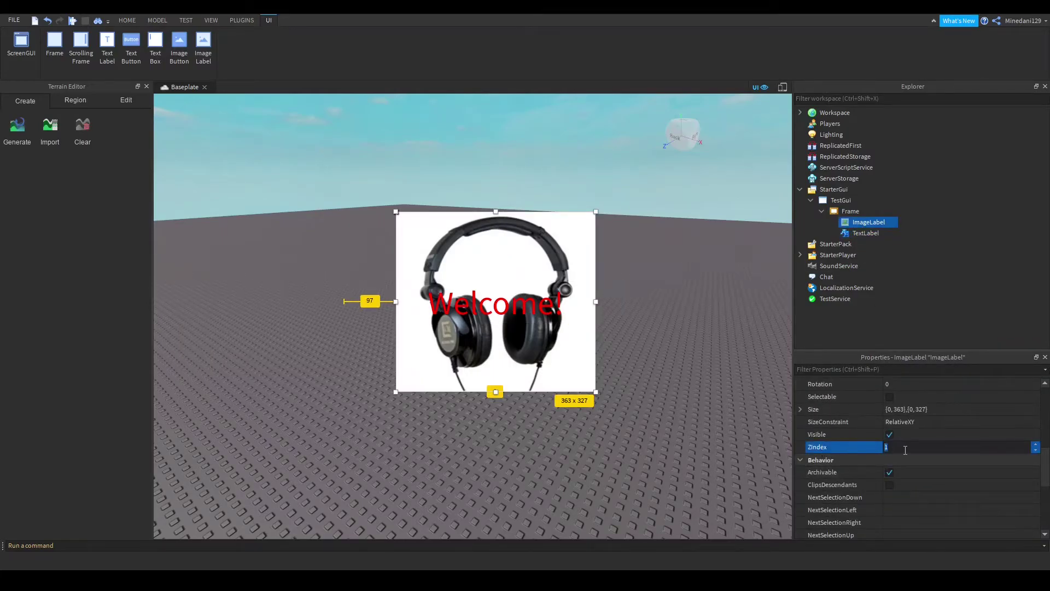
pyautogui.click(696, 403)
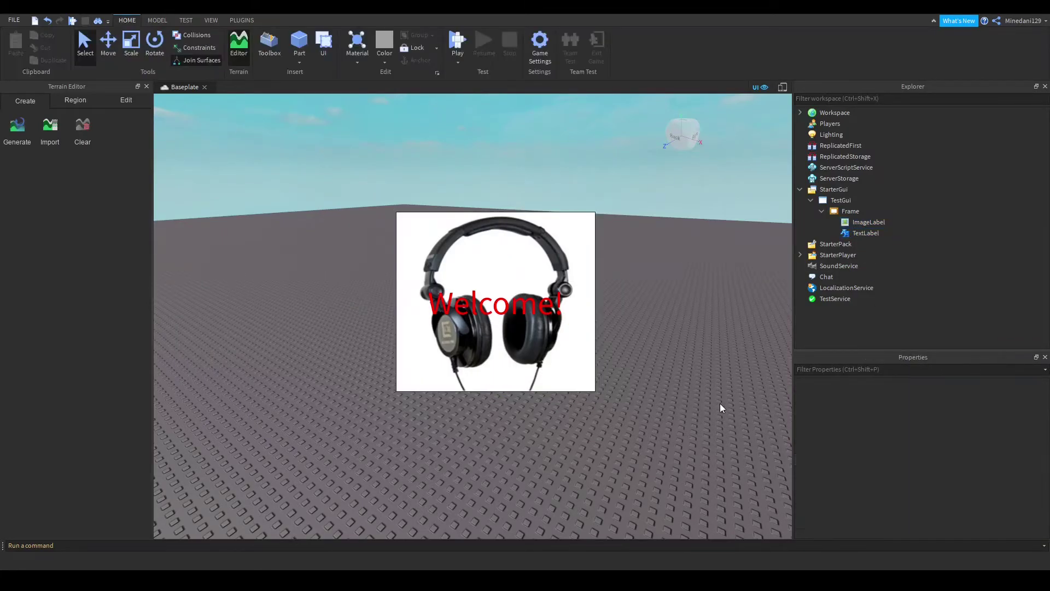
pyautogui.click(853, 232)
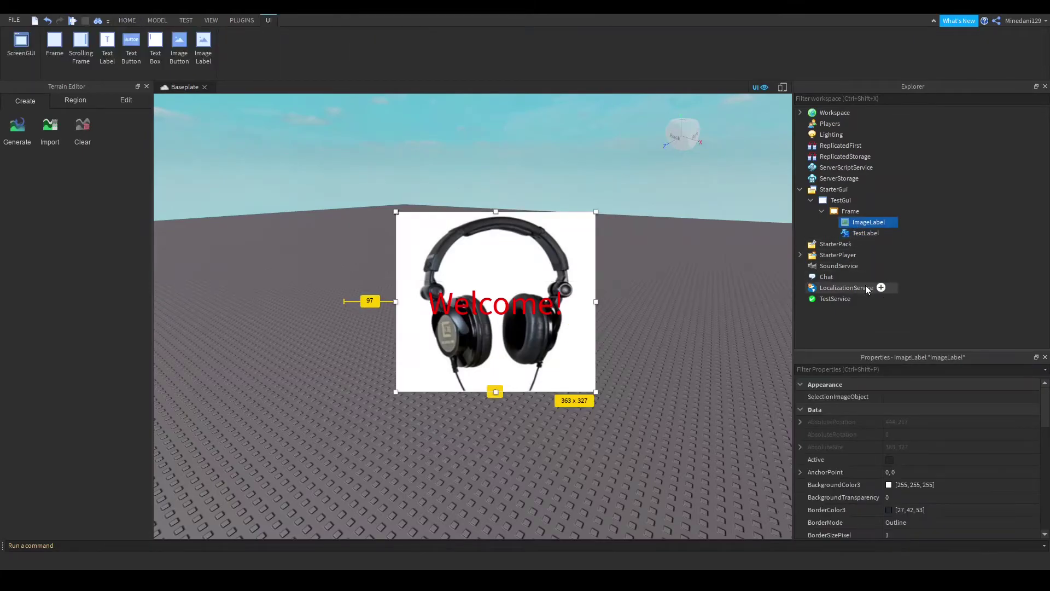
pyautogui.click(866, 232)
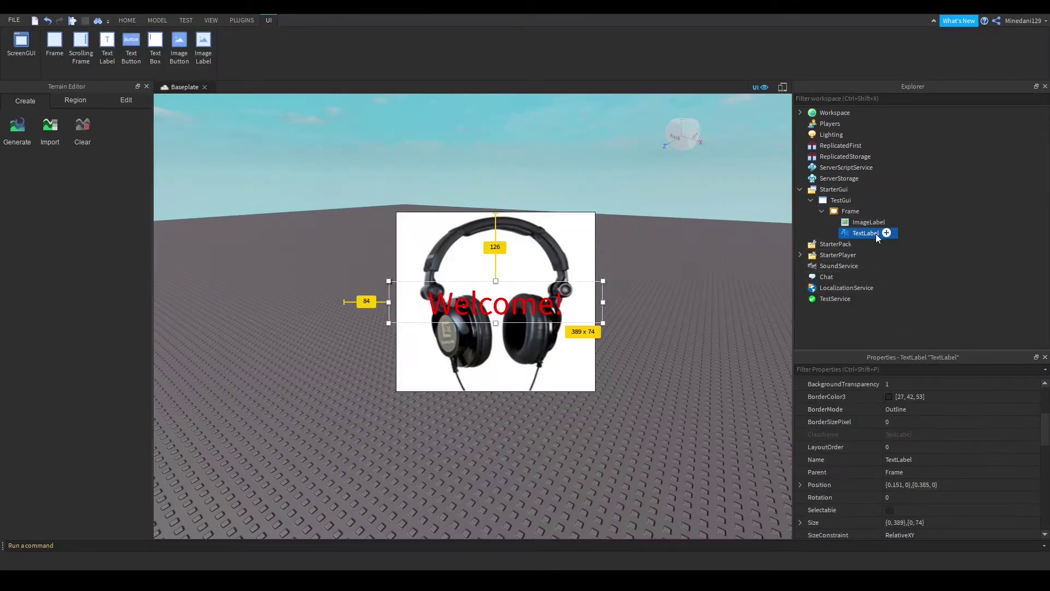
pyautogui.click(868, 222)
pyautogui.click(850, 211)
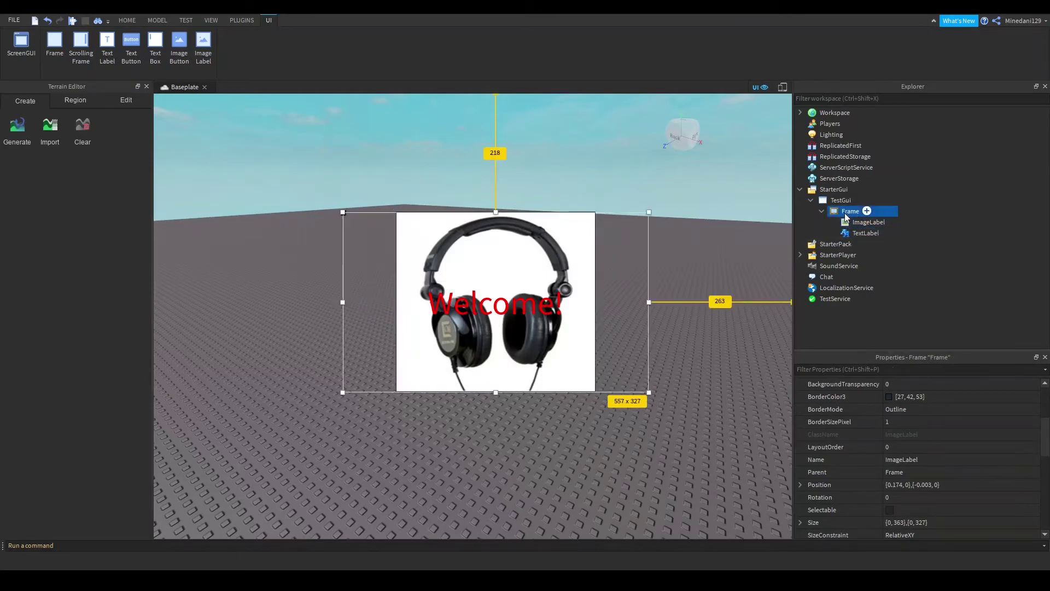
pyautogui.click(862, 233)
pyautogui.click(850, 211)
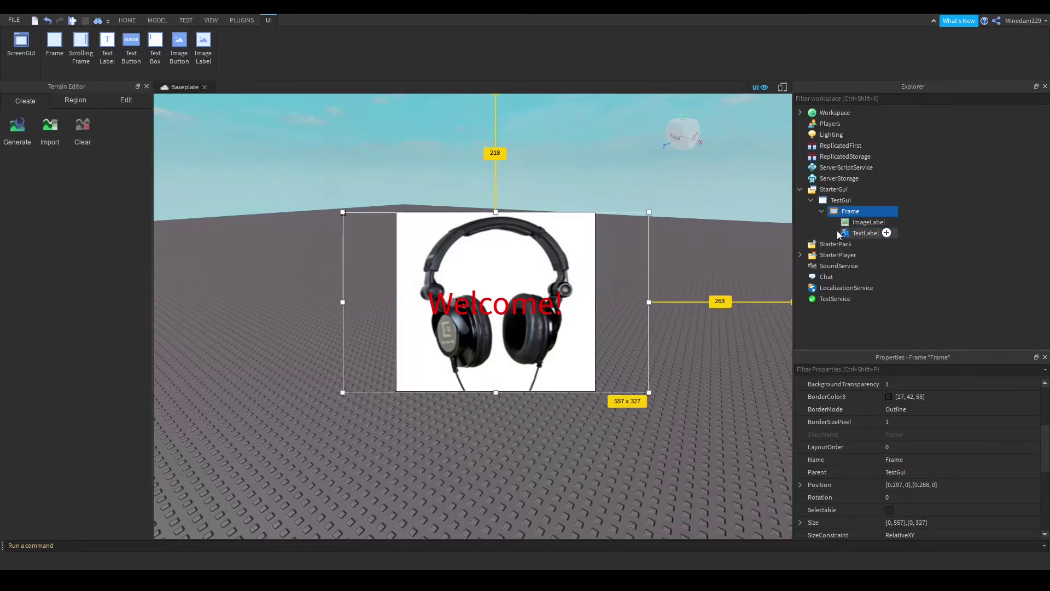
pyautogui.click(861, 234)
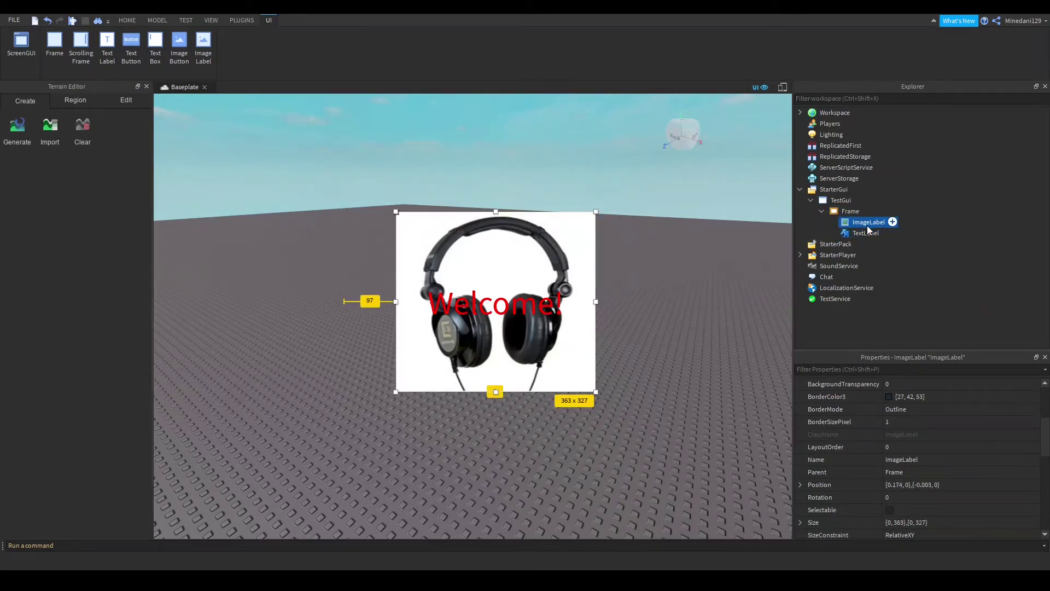
# Compare ZIndex of TextLabel (2) and ImageLabel (1), then orbit the viewport.
pyautogui.click(666, 229)
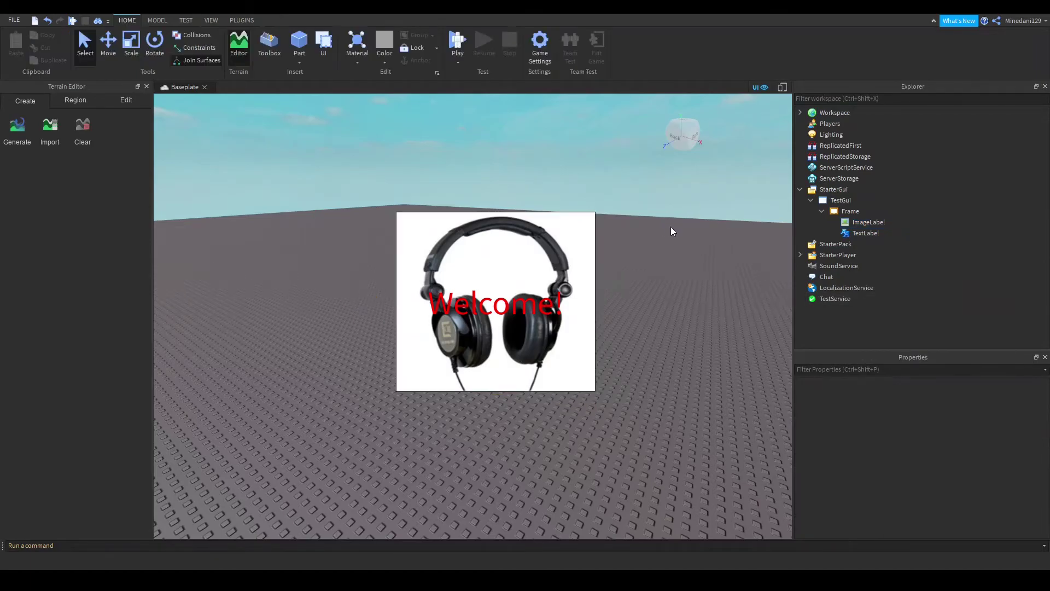
pyautogui.click(862, 233)
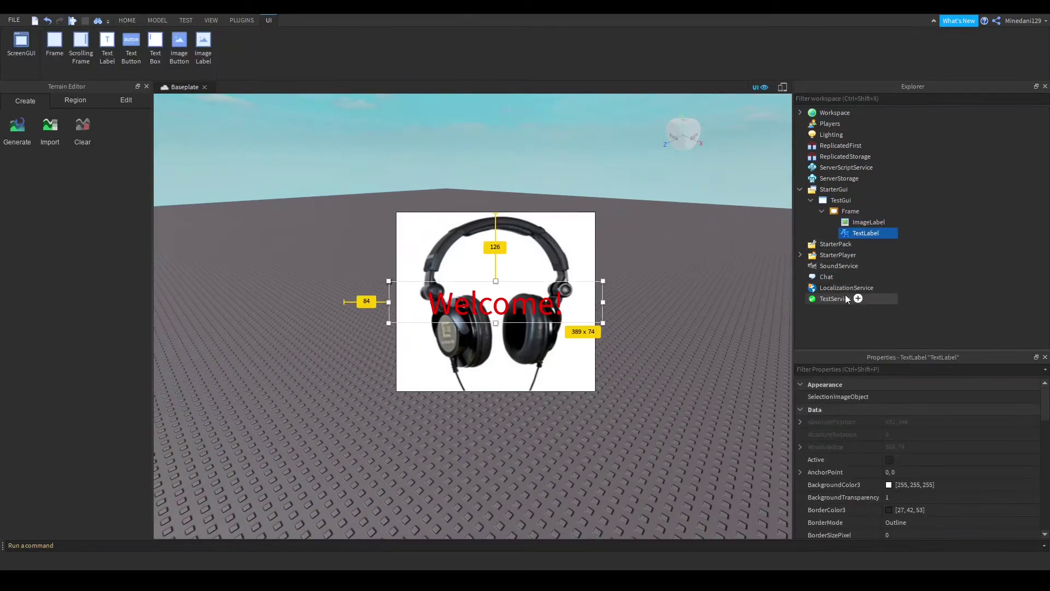
pyautogui.scroll(-3, 899, 424)
pyautogui.scroll(-1, 894, 427)
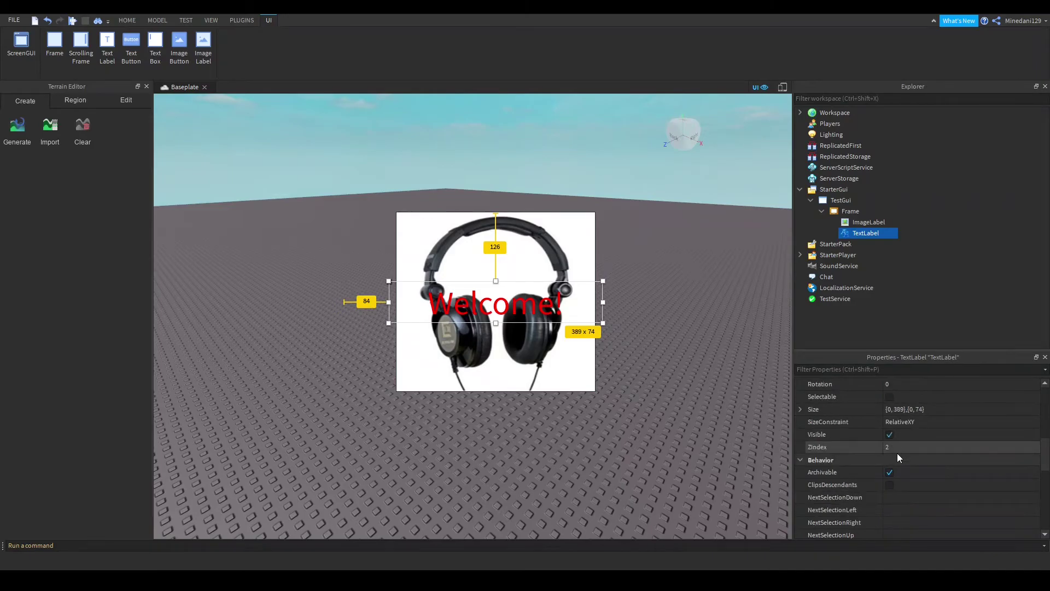
pyautogui.click(866, 222)
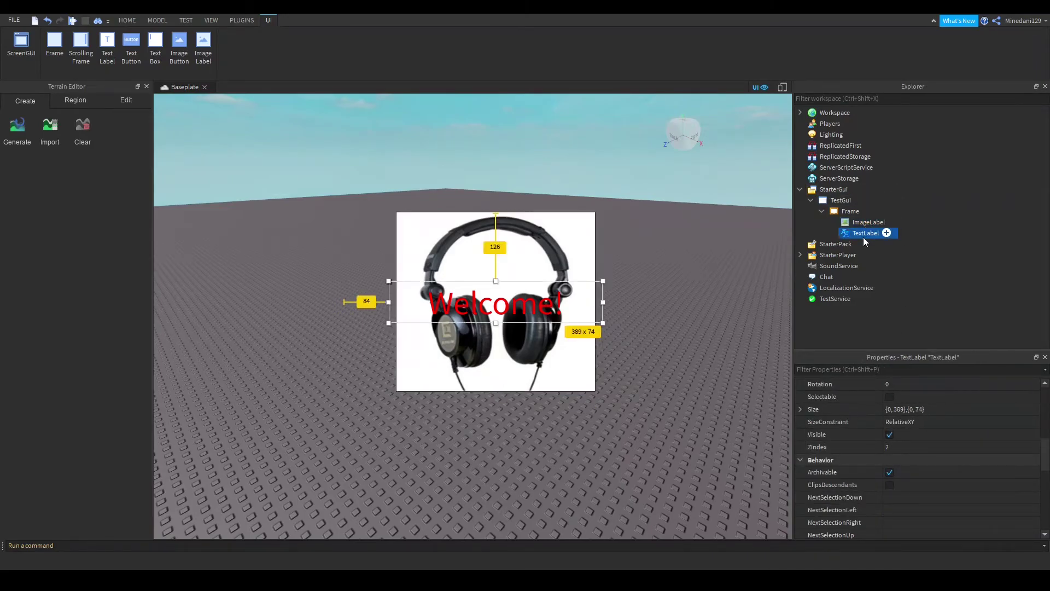
pyautogui.click(866, 221)
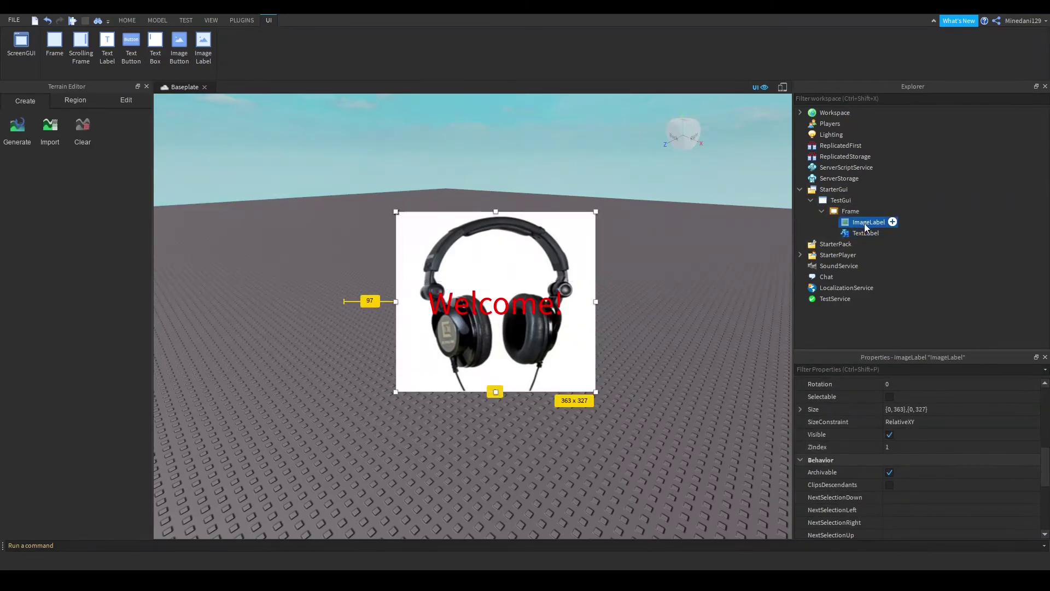
pyautogui.click(863, 232)
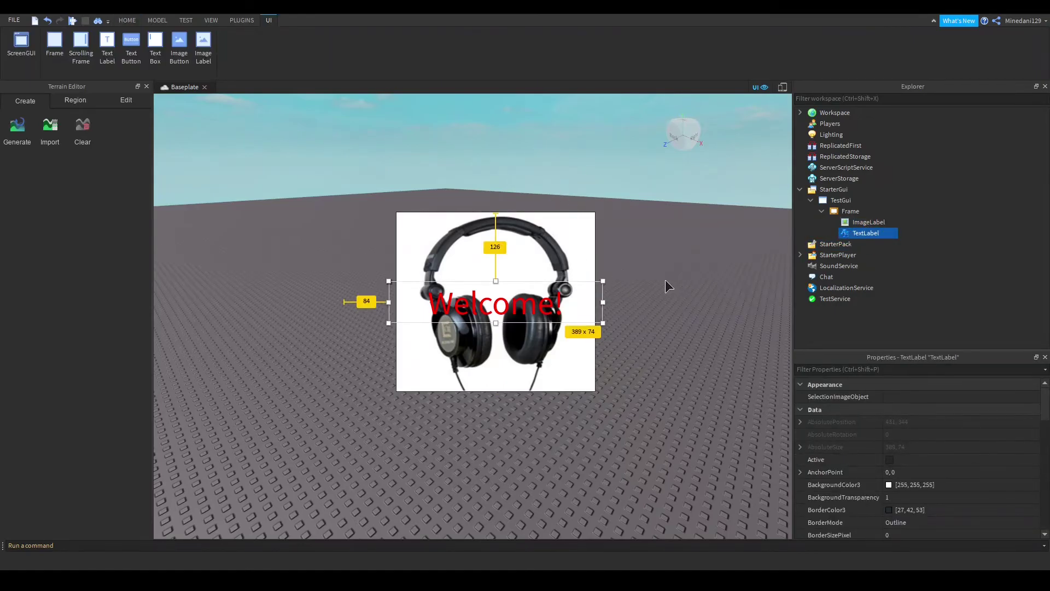
pyautogui.moveTo(666, 280); pyautogui.dragTo(627, 270, button='right')
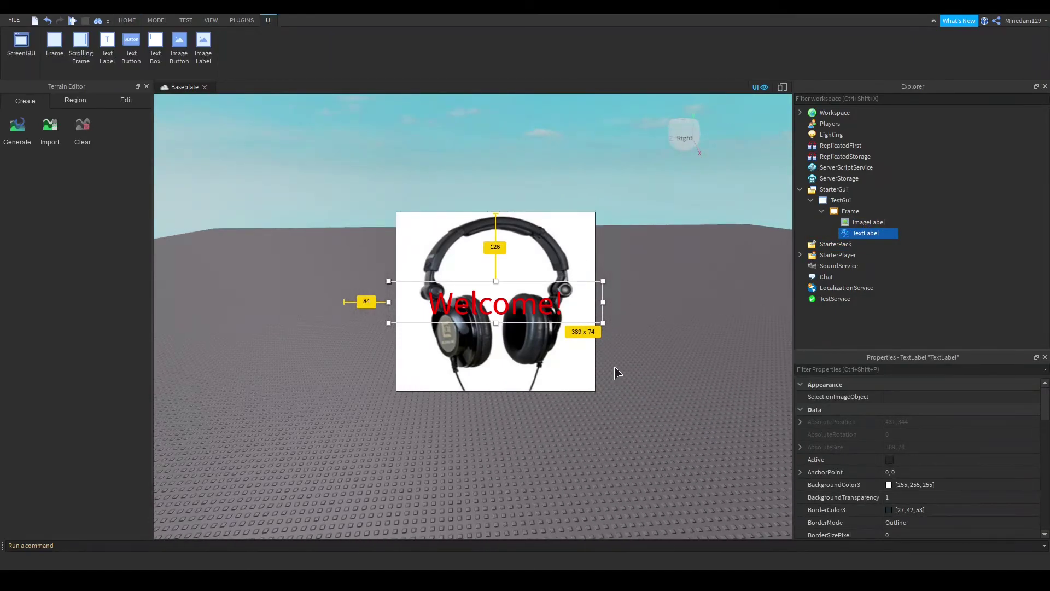